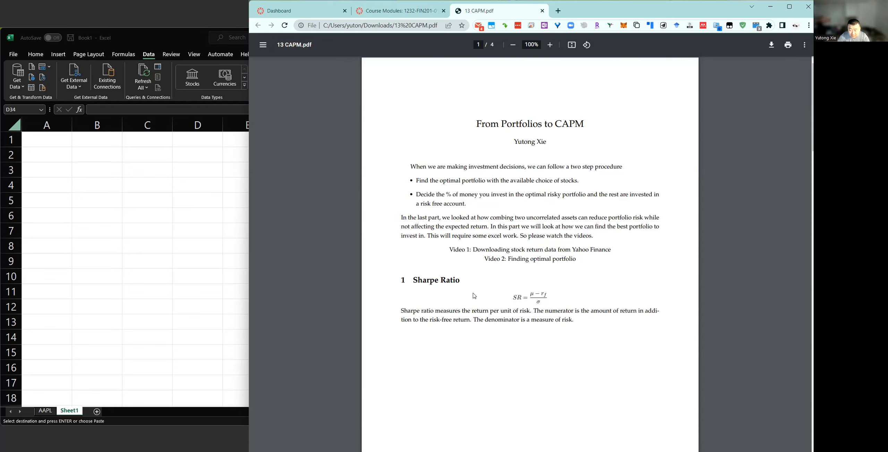
Read through the 13 CAPM.pdf notes from the Sharpe ratio to the CAPM section on page 3.
scroll(473, 293, "down", 7)
scroll(473, 294, "down", 9)
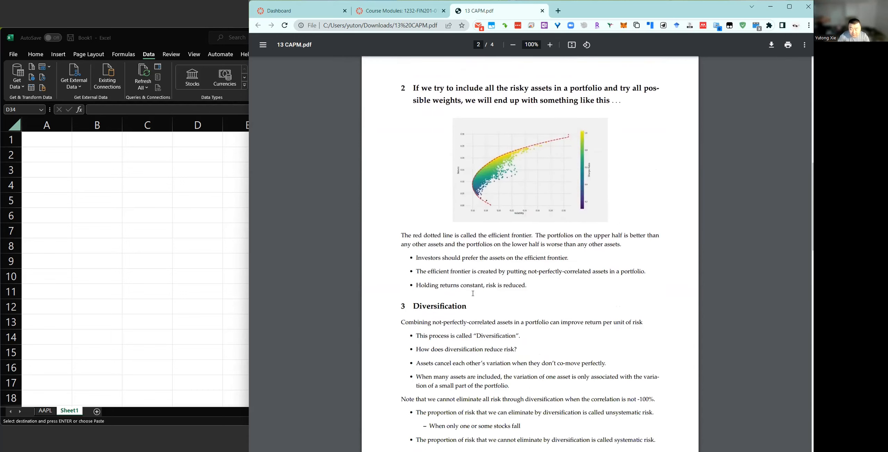
scroll(473, 293, "down", 5)
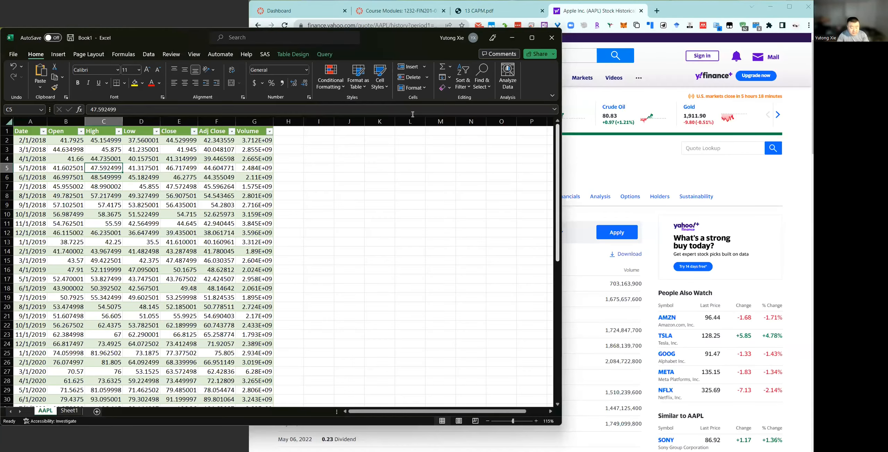
Open the blank Sheet1 in the Excel workbook and switch back to the 13 CAPM.pdf notes.
key("ctrl+n")
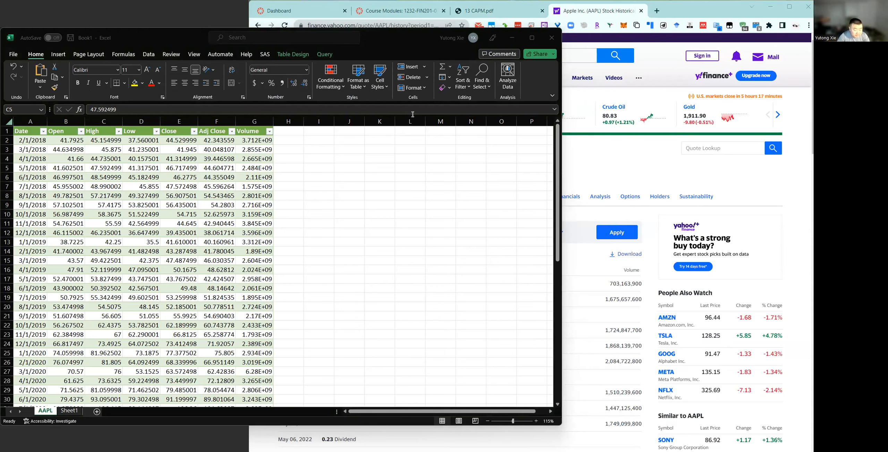
left_click(70, 411)
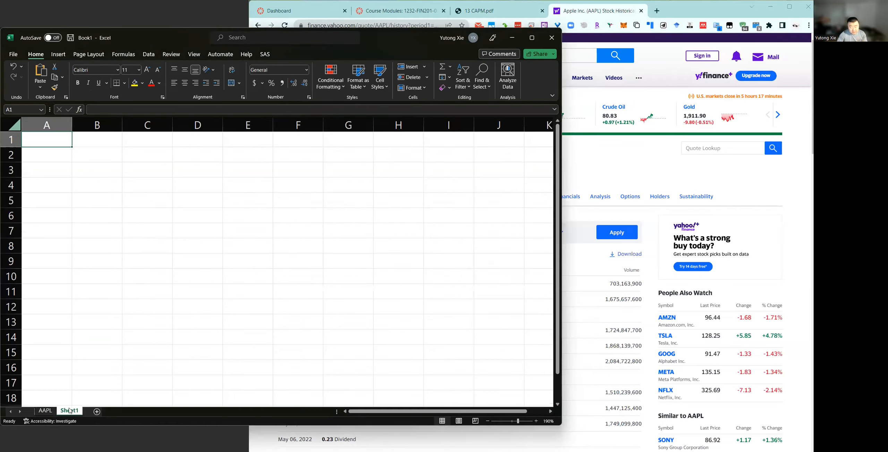
left_click(509, 10)
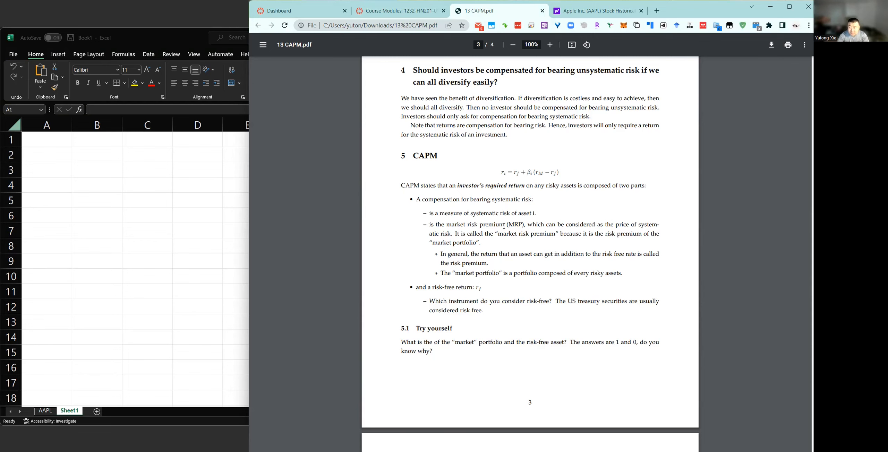
Look up the S&P 500 index (^GSPC) on Yahoo Finance and view its historical data.
left_click(595, 12)
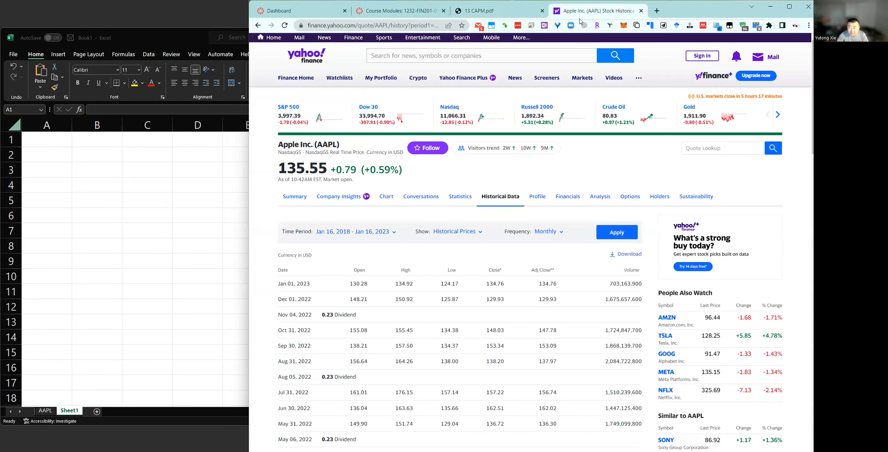
left_click(423, 53)
type("^")
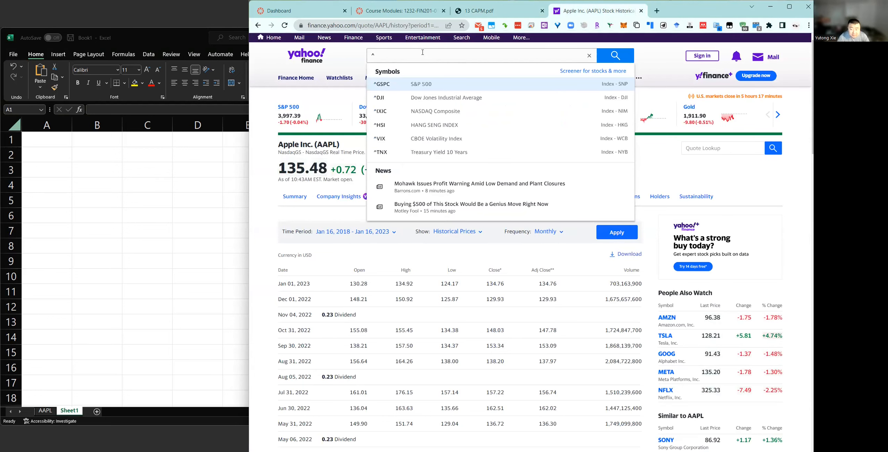
type("GSP")
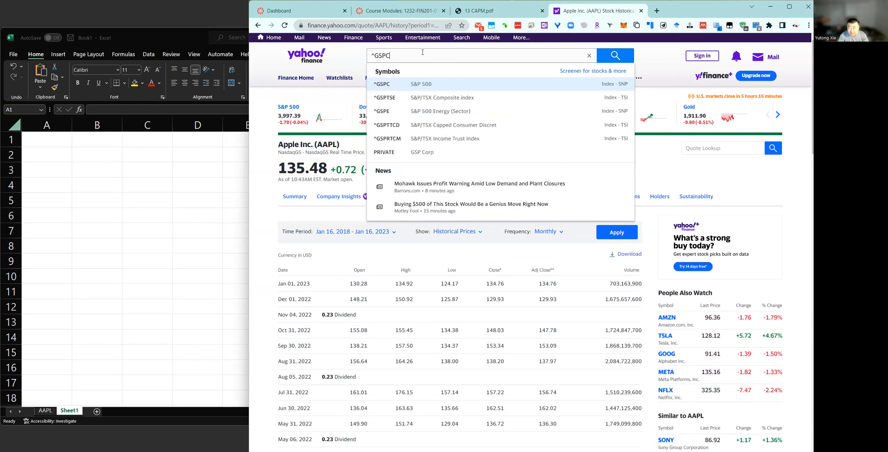
type("C")
left_click(410, 87)
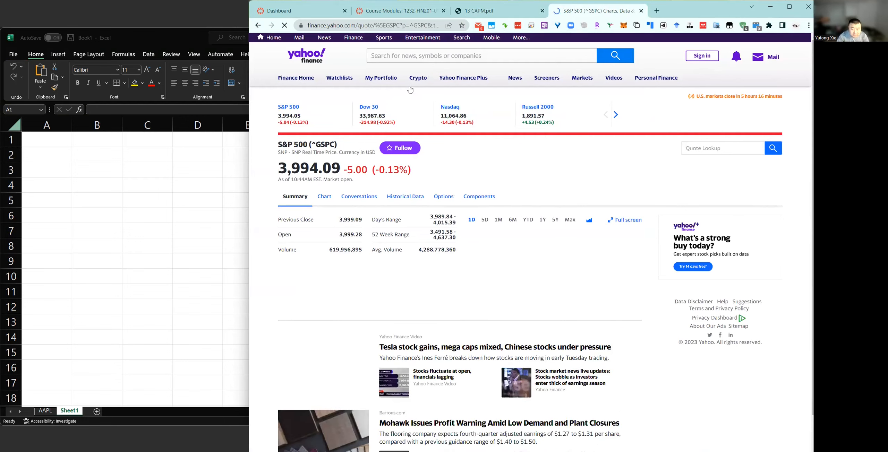
left_click(420, 199)
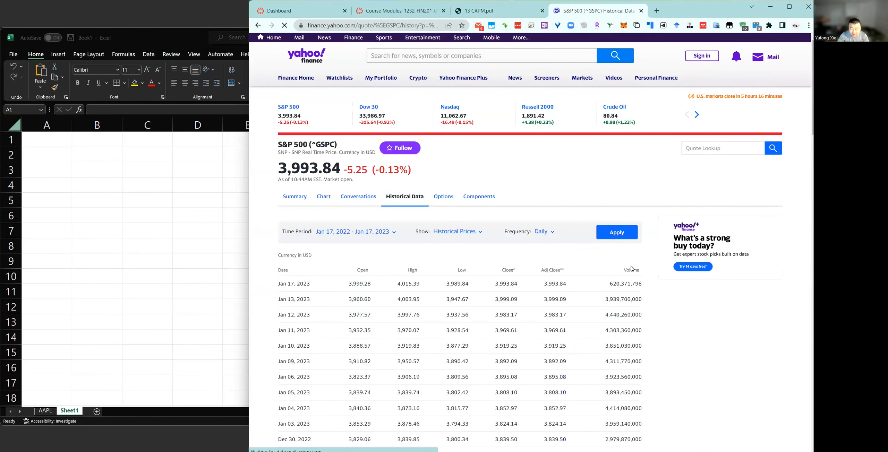
left_click_drag(630, 269, 604, 257)
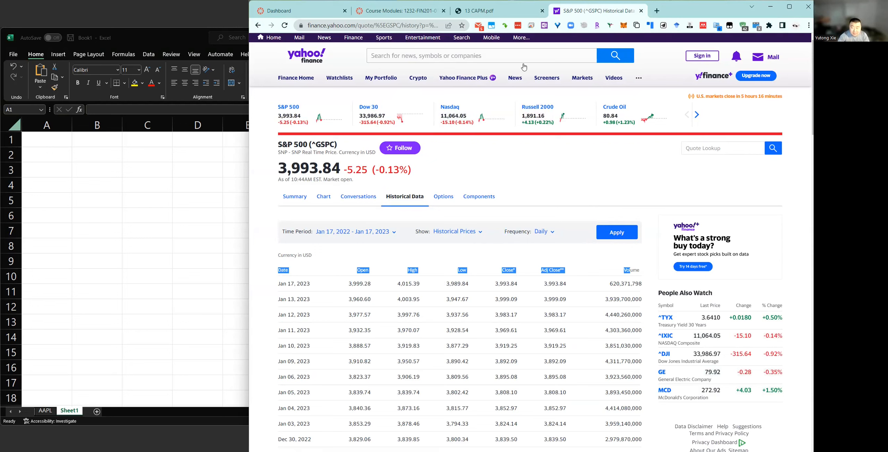
Search Yahoo Finance for the SPY ETF and open its historical data.
left_click(505, 53)
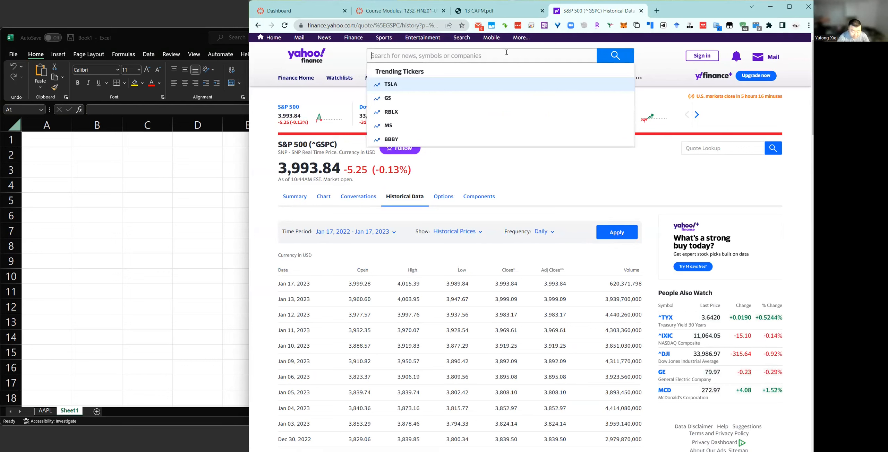
type("SPY")
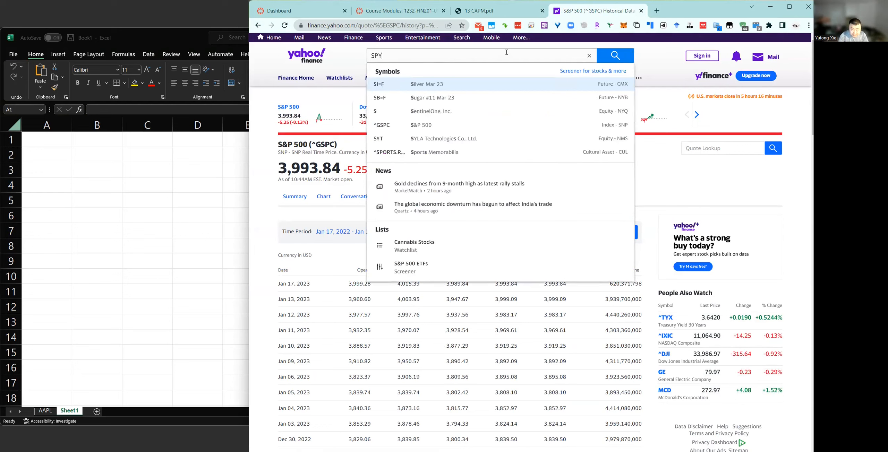
key("Return")
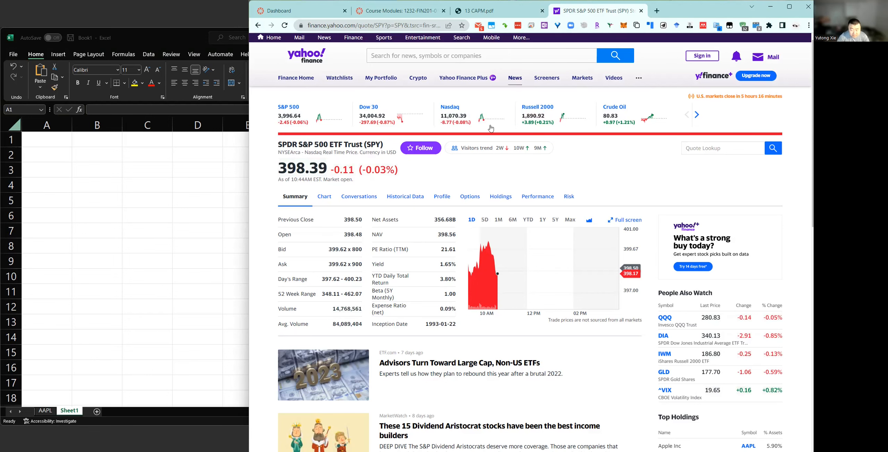
left_click(413, 203)
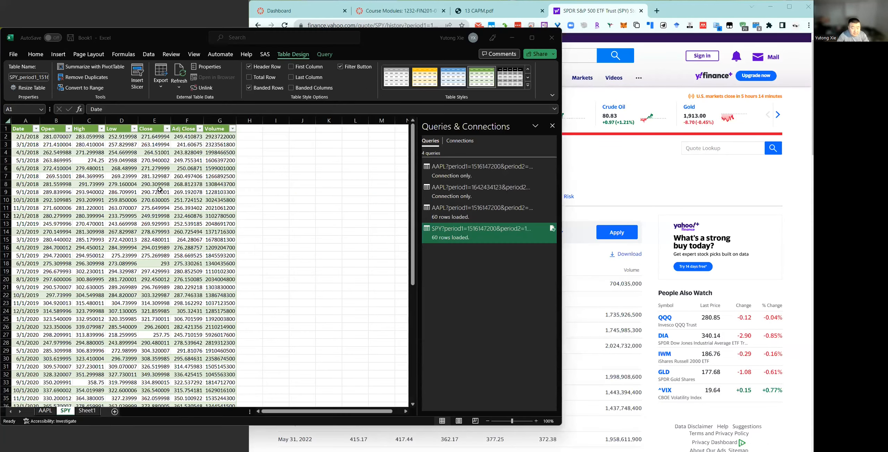
In the Excel workbook, rename Sheet1 as Estimate Beta.
left_click(159, 190)
scroll(160, 190, "up", 1)
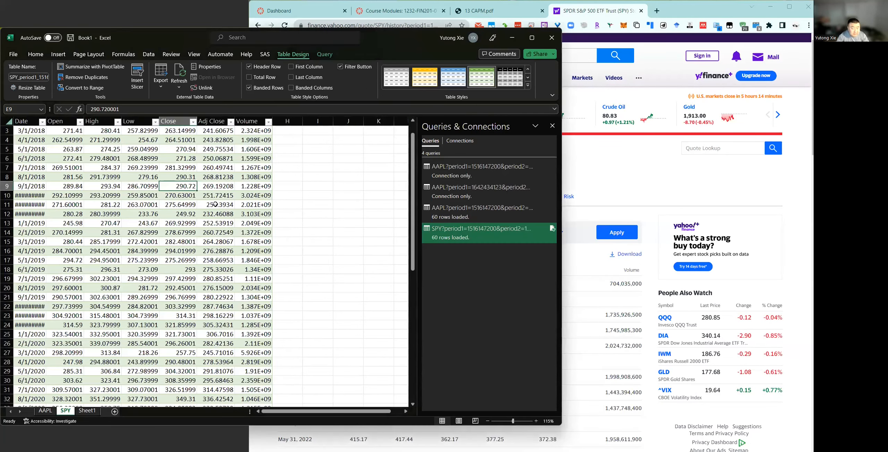
scroll(216, 204, "up", 1)
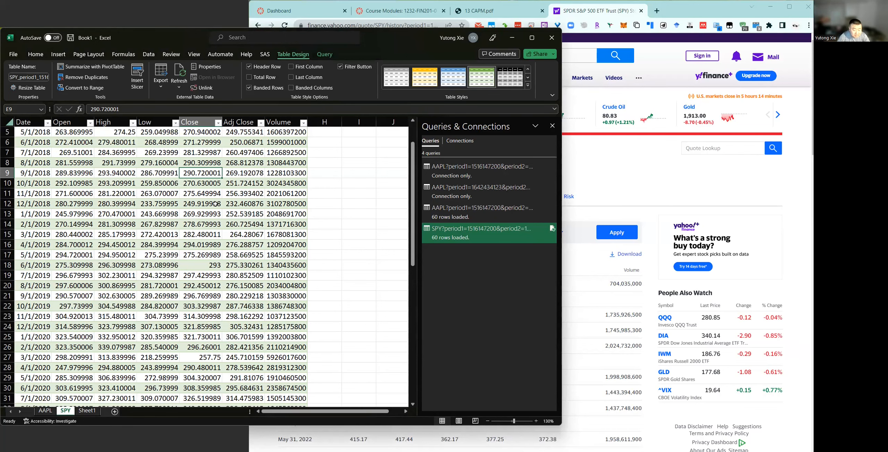
left_click(87, 411)
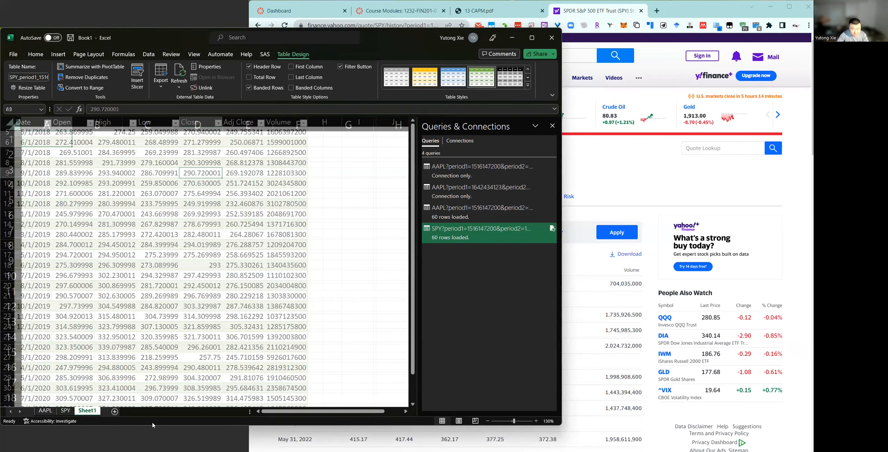
type("Estimate Beta")
key("Return")
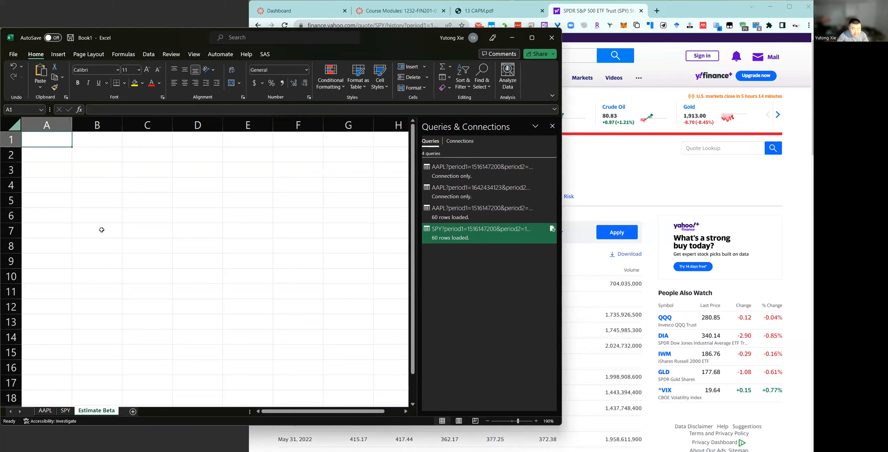
Enter the header Date in cell B2 of the Estimate Beta sheet.
left_click(66, 156)
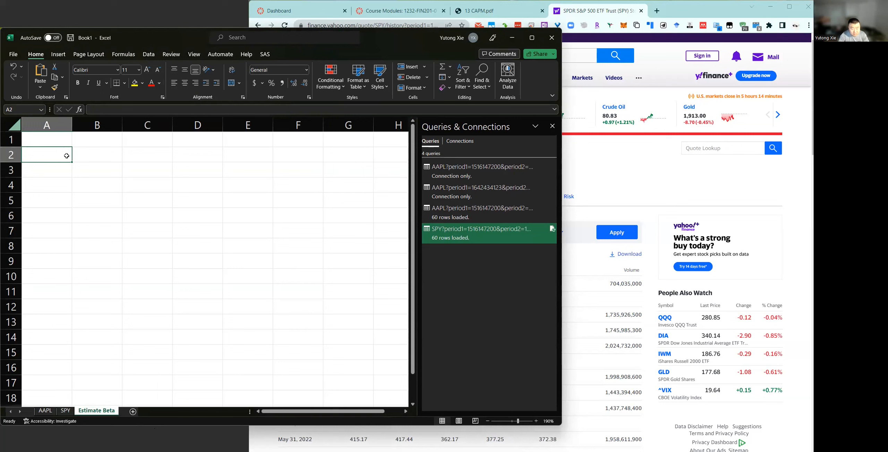
type("Date")
key("Escape")
key("Right")
type("Date")
key("Tab")
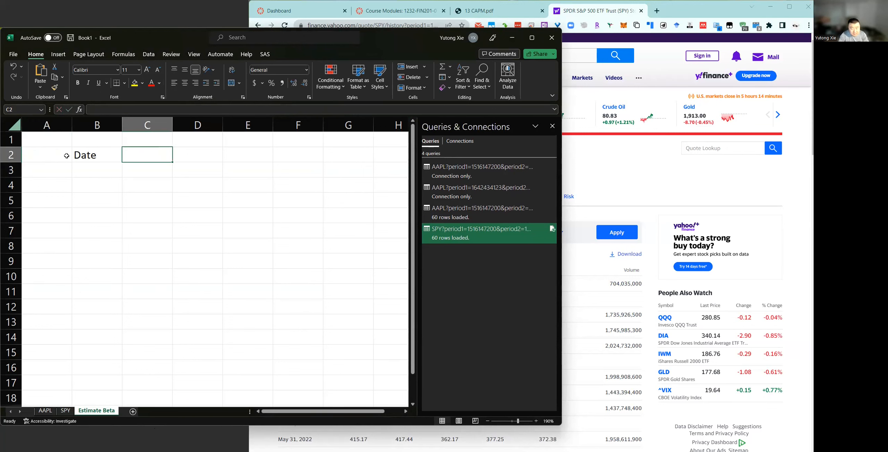
Move the Date header down to B3 and enter the heading Returns in C2.
key("Left")
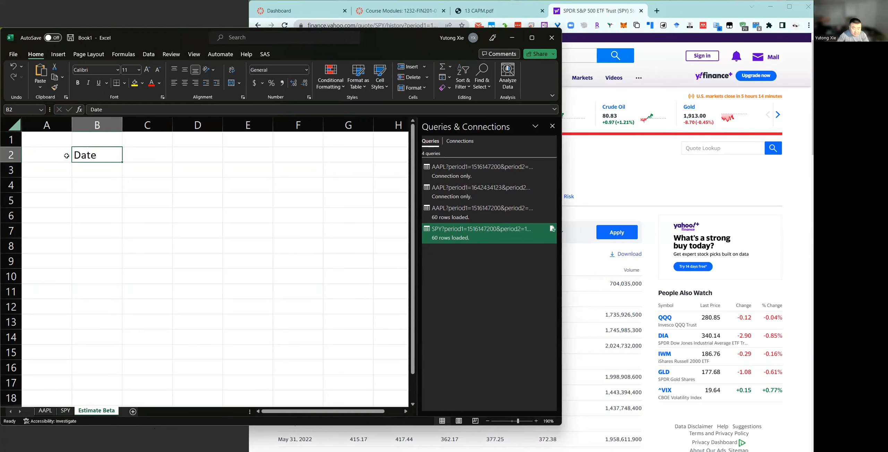
key("ctrl+x")
key("Down")
key("ctrl+v")
key("Up")
key("Right")
type("Returns")
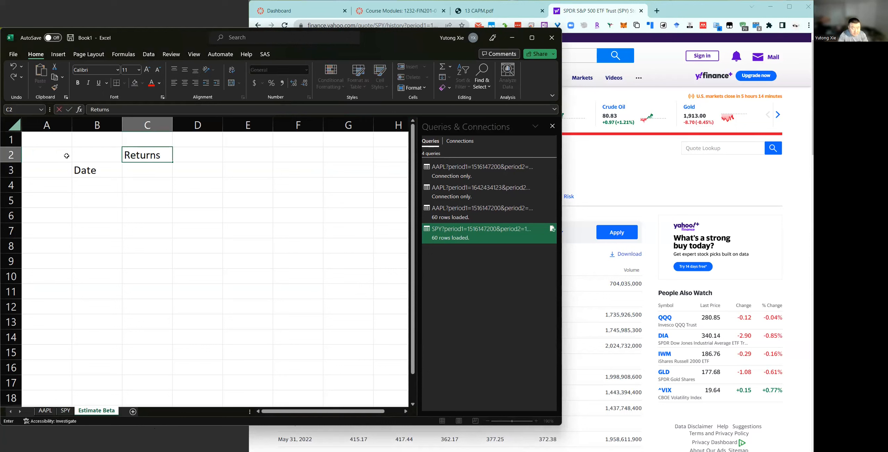
key("Return")
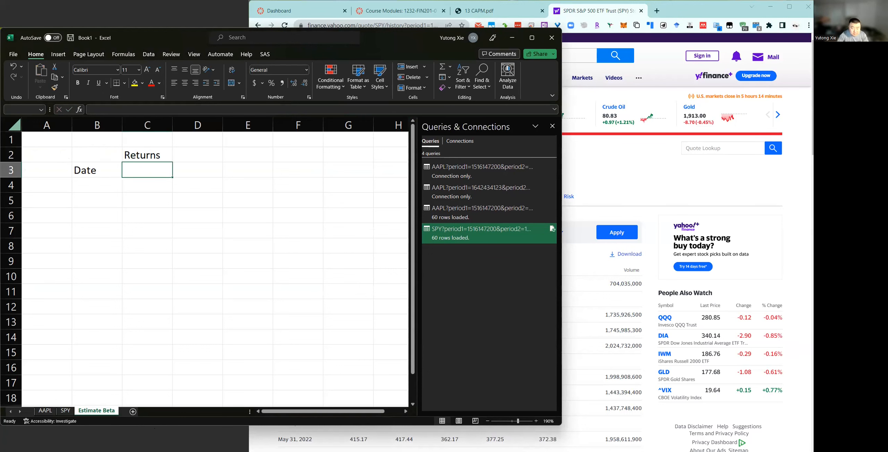
Close the Queries & Connections pane and enter the column headers AAPL in C3 and SPY in D3.
left_click(552, 126)
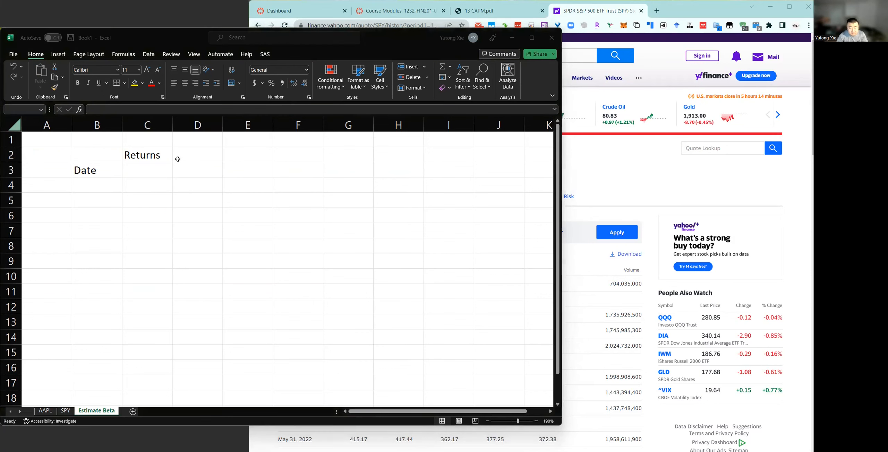
left_click(153, 171)
type("AAPL")
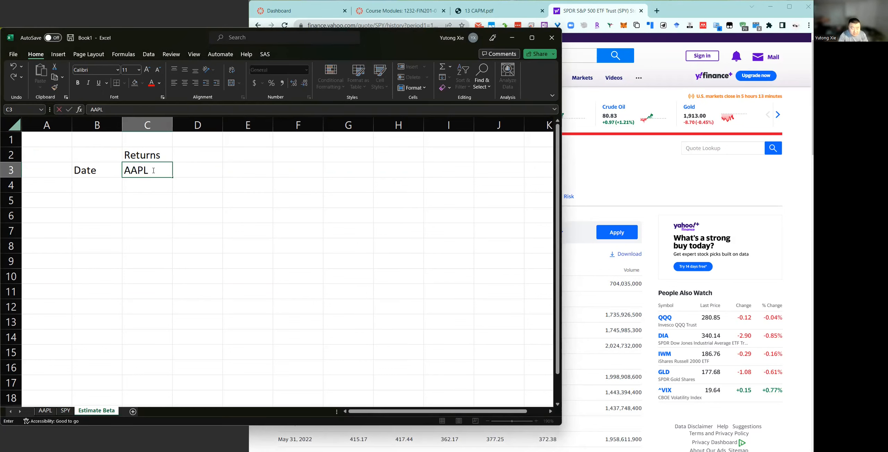
key("Tab")
type("SPY")
key("Return")
key("Up")
key("Up")
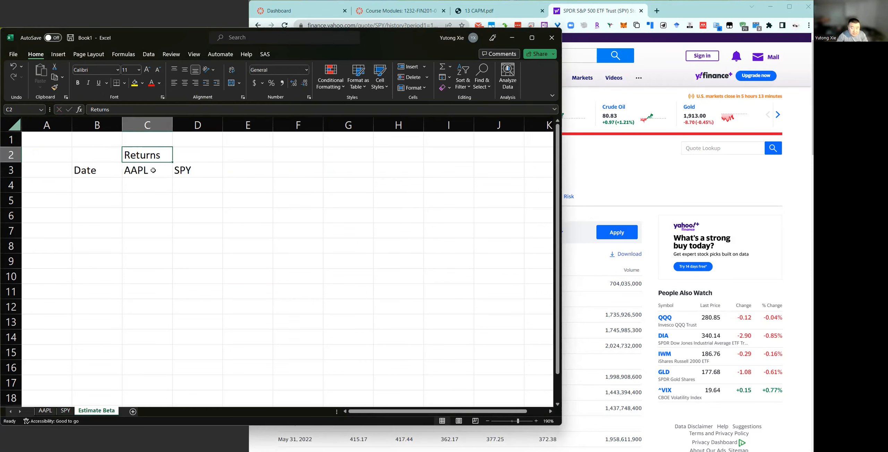
Link cell B4 to the first date on the SPY sheet, cell A2.
left_click(74, 189)
type("=")
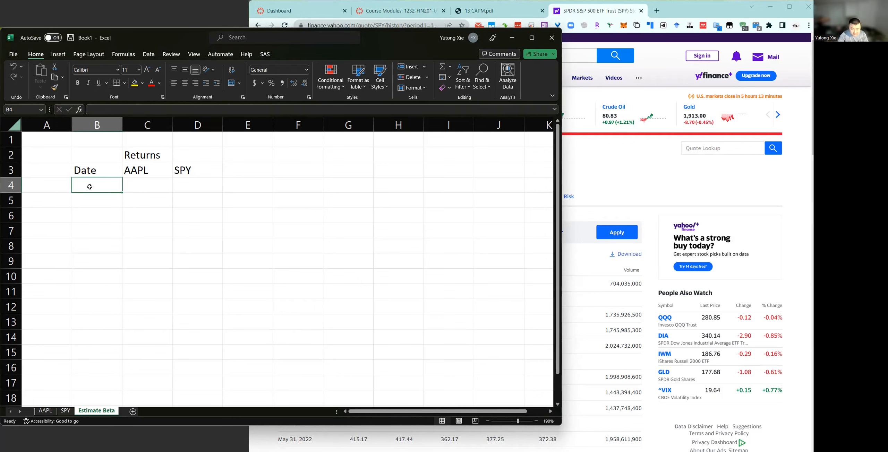
left_click(46, 411)
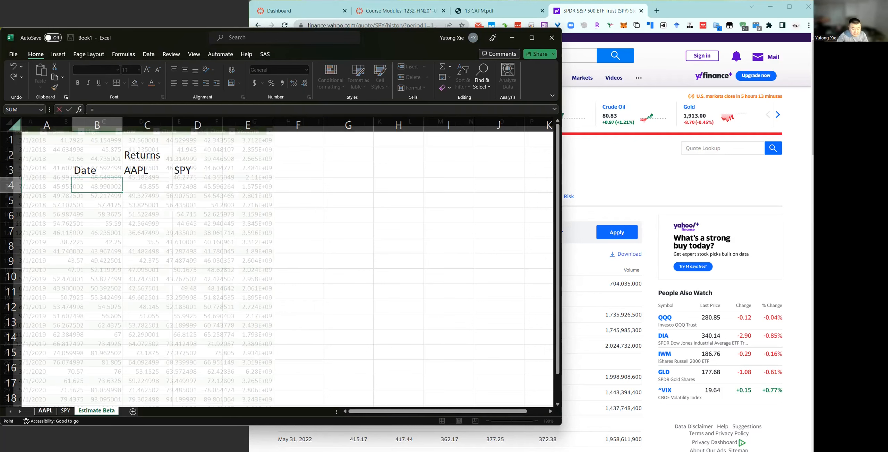
key("ctrl+Page_Down")
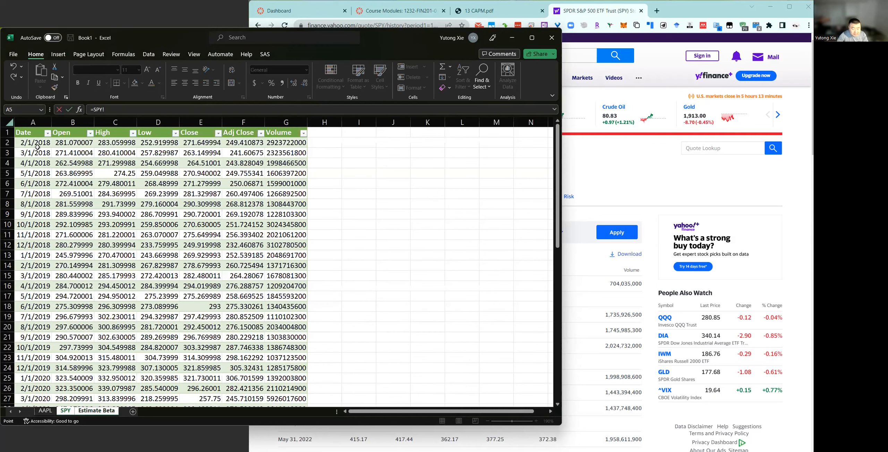
key("Escape")
Copy the date link from B4 down column B through row 79.
key("ctrl+c")
left_click_drag(110, 198, 110, 199)
scroll(110, 200, "down", 12)
scroll(109, 199, "down", 7)
key("ctrl+v")
scroll(110, 199, "up", 5)
key("ctrl+c")
key("shift+Down")
key("shift+Down")
key("shift+Down")
key("shift+Down")
key("shift+Down")
key("shift+Down")
key("shift+Down")
key("shift+Down")
key("shift+Down")
key("shift+Down")
key("shift+Down")
key("shift+Down")
key("shift+Down")
key("shift+Down")
key("shift+Down")
key("shift+Down")
key("shift+Down")
key("shift+Down")
key("shift+Down")
key("shift+Down")
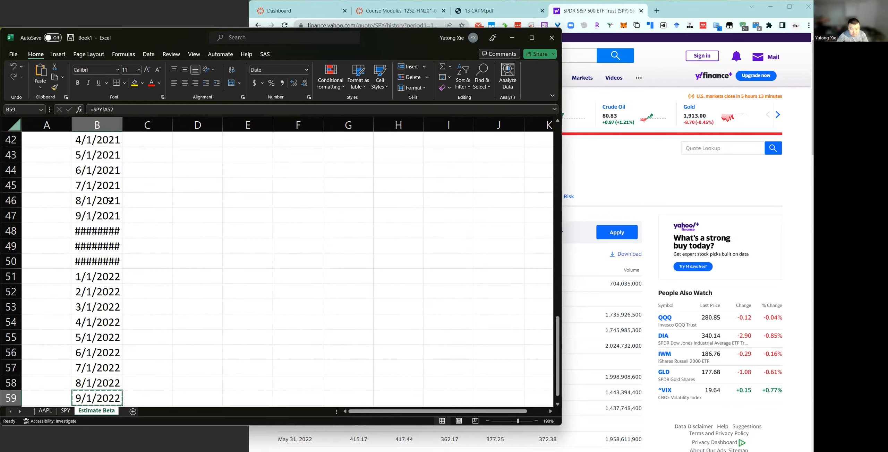
key("ctrl+v")
Clear the surplus date formulas in B64:B79, below the last valid date.
key("ctrl+Down")
key("shift+Up")
key("shift+Up")
key("shift+Up")
key("shift+Up")
key("shift+Up")
key("shift+Up")
key("shift+Up")
key("shift+Up")
key("shift+Up")
key("shift+Up")
key("shift+Up")
key("shift+Up")
key("shift+Up")
key("shift+Up")
key("shift+Up")
key("shift+Up")
key("shift+Down")
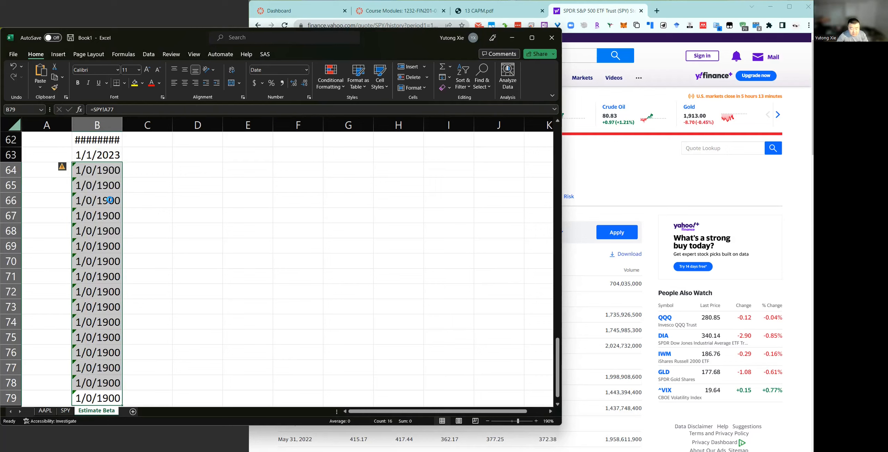
key("Delete")
AutoFit the column widths of the Estimate Beta sheet so the dates display in full.
key("ctrl+Up")
key("ctrl+Up")
key("ctrl+a")
key("ctrl+a")
key("alt+h")
key("o")
key("i")
left_click(146, 155)
type("=")
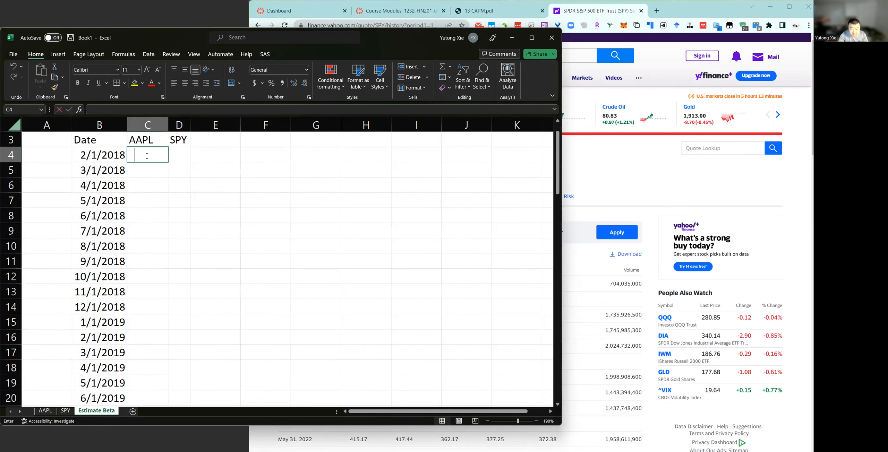
key("Escape")
Compute the first monthly AAPL return in C5 as =AAPL!F3/AAPL!F2-1 and fill it down column C.
left_click(148, 169)
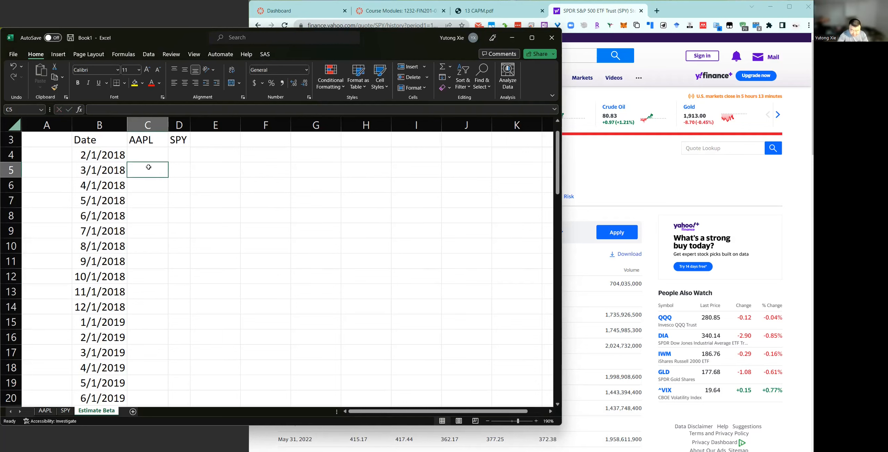
type("=")
left_click(48, 412)
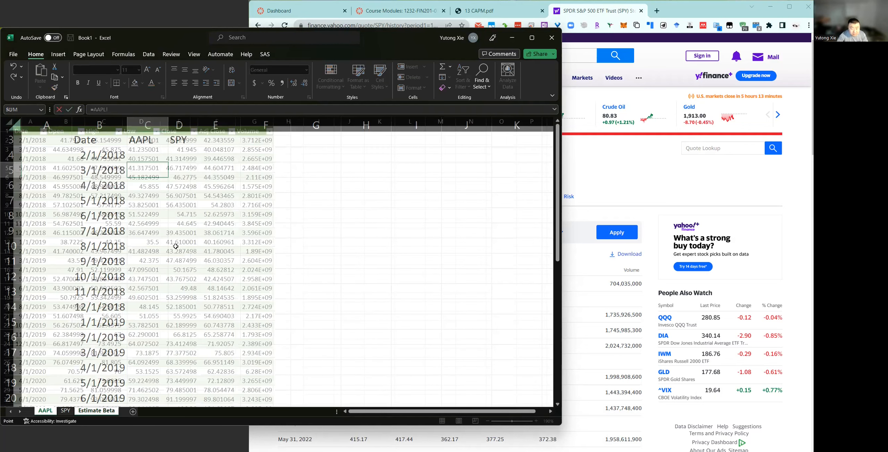
left_click(220, 150)
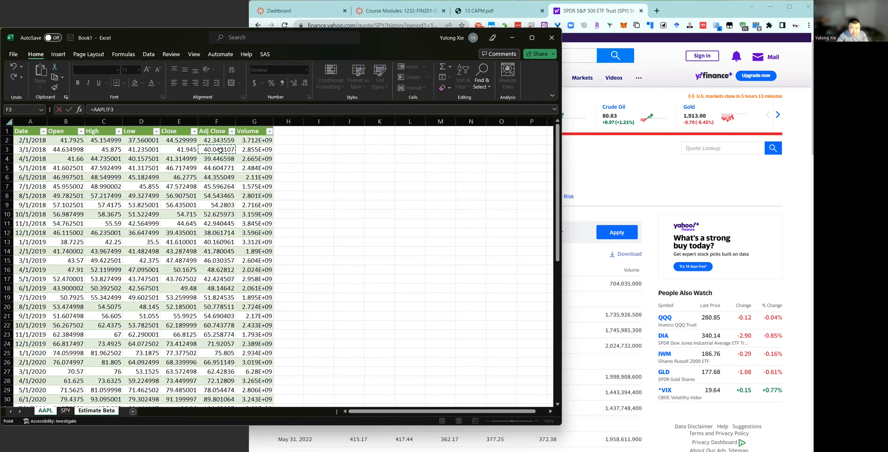
type("/")
left_click(222, 140)
type("-1")
key("Return")
left_click(162, 175)
double_click(167, 177)
Reuse the AAPL return formula in D5 for SPY, changed to =SPY!F3/SPY!F2-1.
left_click(160, 171)
double_click(159, 171)
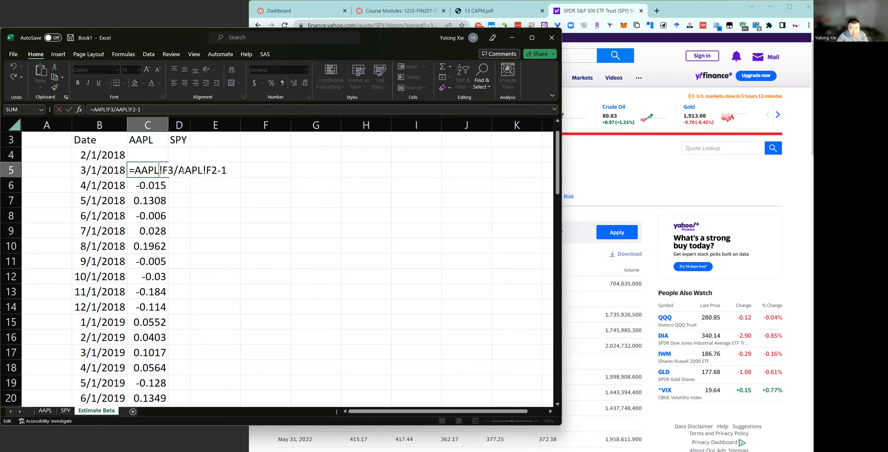
left_click(181, 170)
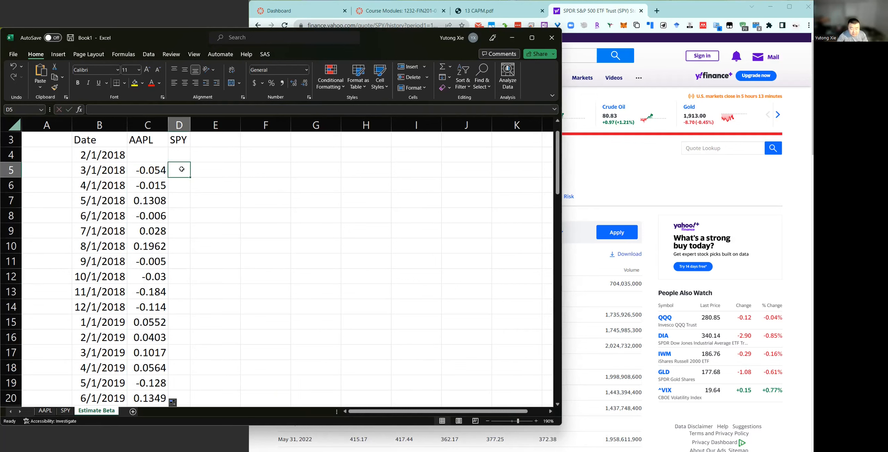
key("ctrl+v")
double_click(182, 170)
left_click_drag(176, 170, 201, 172)
type("S")
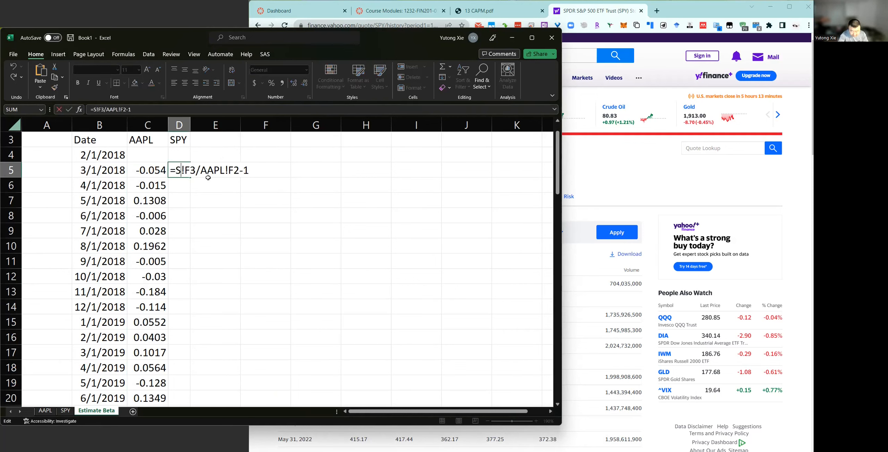
type("PY")
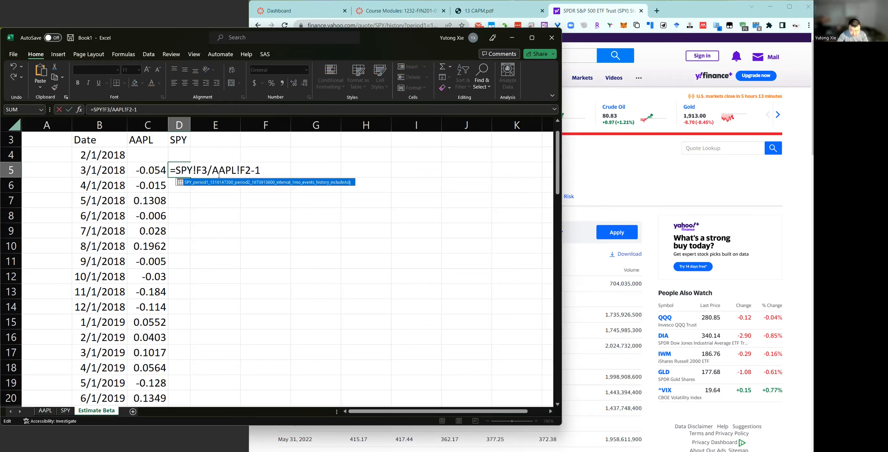
double_click(219, 172)
type("SPY")
key("Return")
AutoFit the sheet's column widths and fill the SPY return formula from D5 down column D.
key("ctrl+a")
key("ctrl+a")
key("alt+h")
key("o")
key("i")
key("Up")
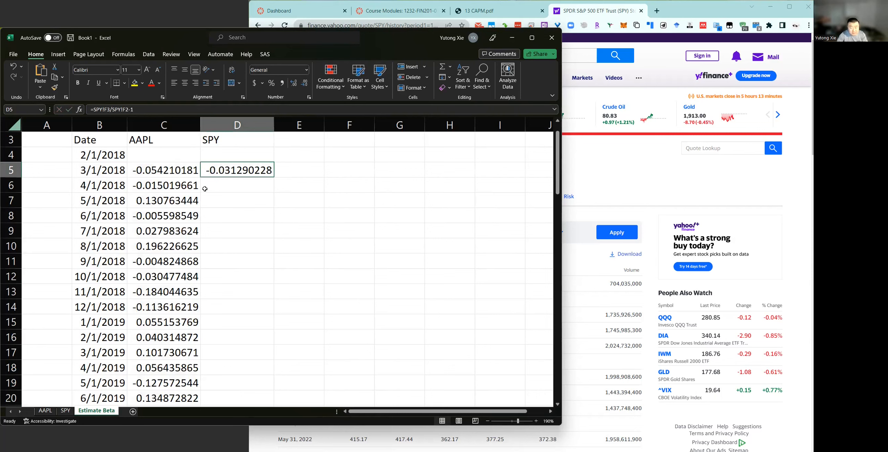
double_click(273, 177)
Merge and center the Returns heading across C2:E2 and enter RF as the column label in E3.
left_click(291, 139)
scroll(290, 153, "up", 1)
scroll(173, 159, "up", 1)
left_click_drag(173, 159, 287, 154)
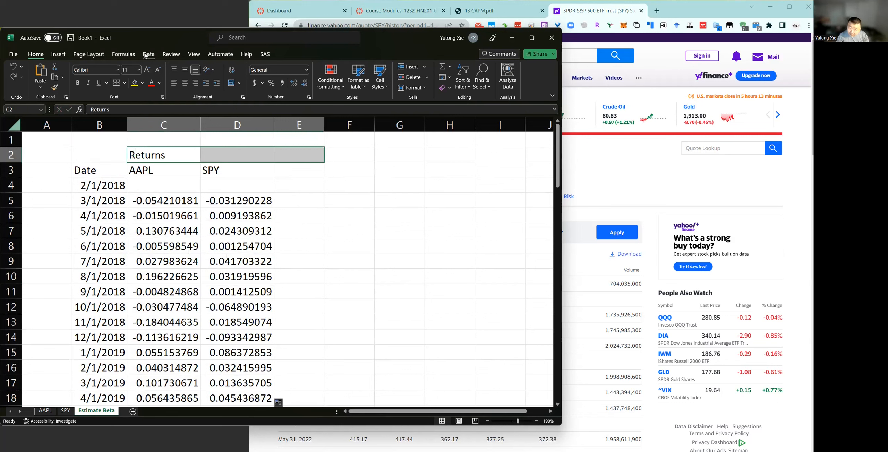
left_click(239, 82)
left_click(289, 172)
type("Rf")
key("Return")
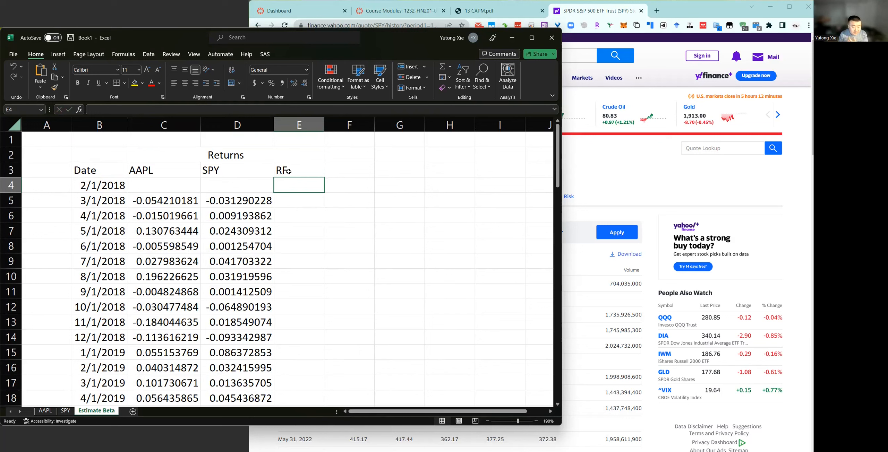
Add an Excess Returns heading merged and centered across F2:G2, with the column labels AAPL in F3 and MRP in G3.
left_click(347, 156)
type("Escess Returns")
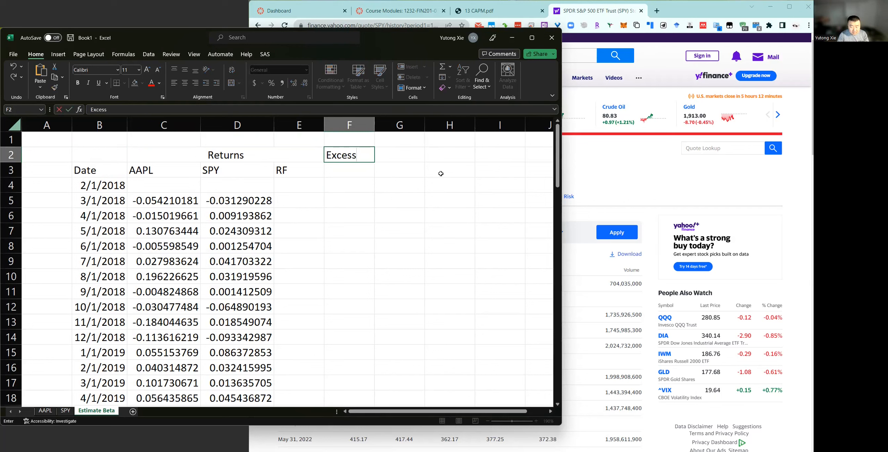
key("Return")
type("AAPL")
key("Tab")
type("MR")
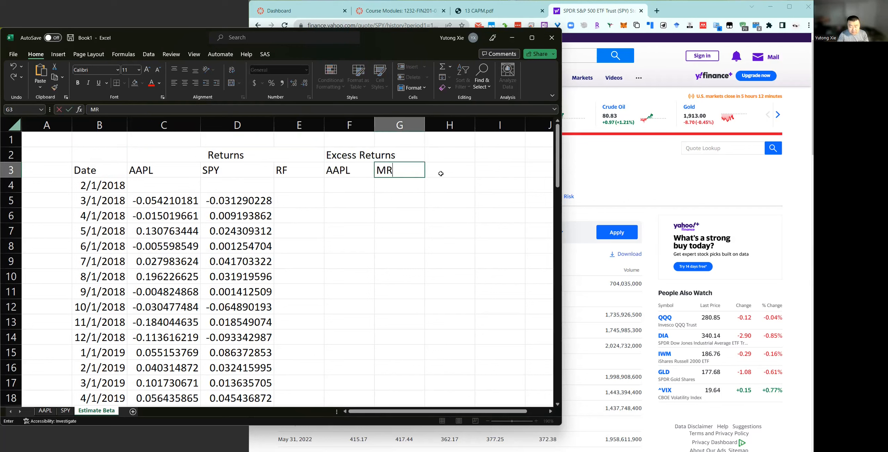
type("P")
key("Return")
left_click_drag(348, 156, 399, 156)
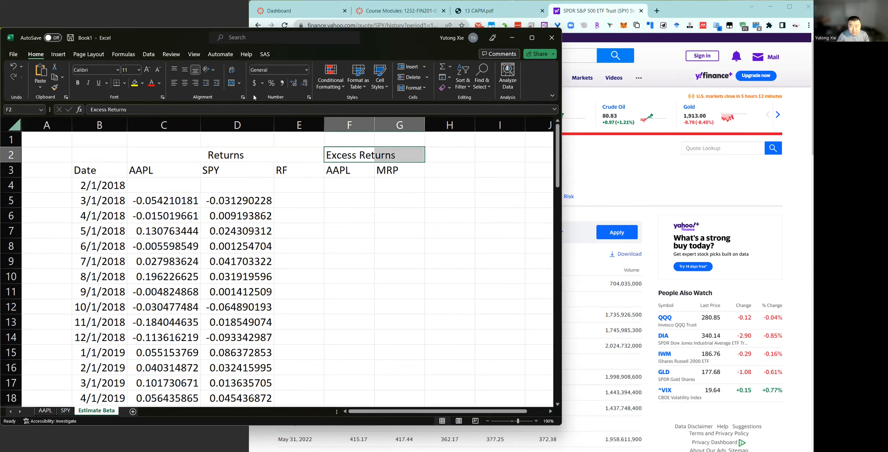
left_click(232, 83)
Calculate the first AAPL excess return in F5 with the formula =C5-E5.
left_click(352, 186)
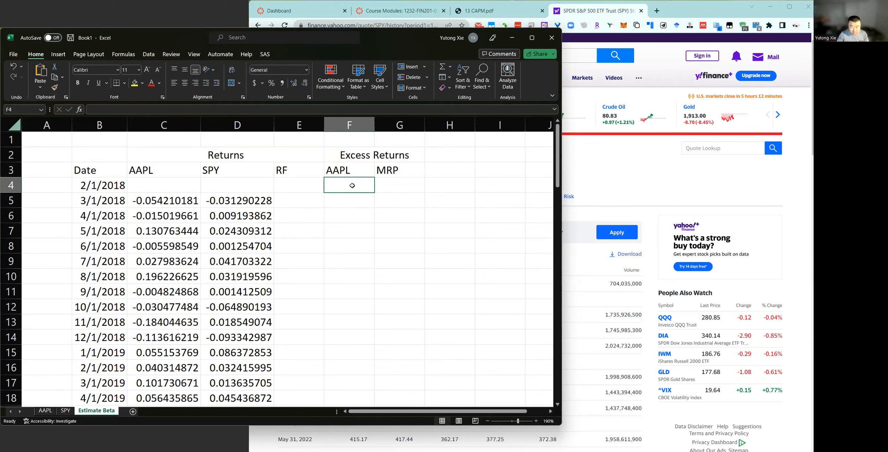
key("Down")
type("=")
key("Left")
key("Left")
key("Left")
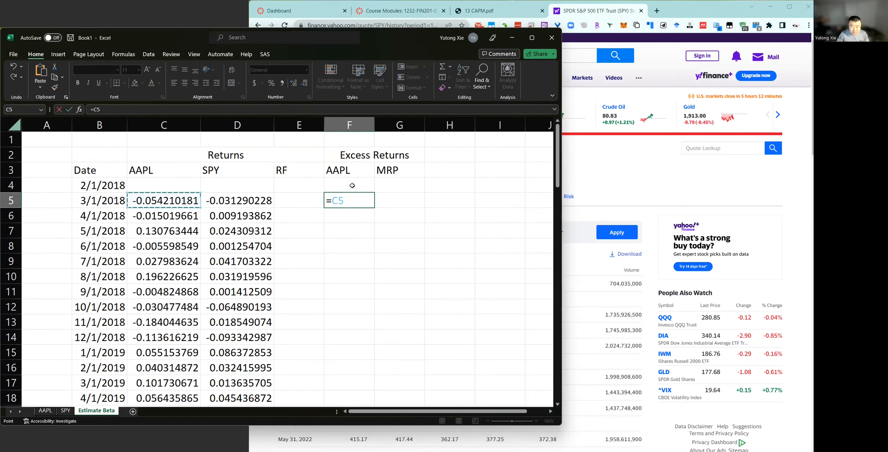
type("-")
key("Left")
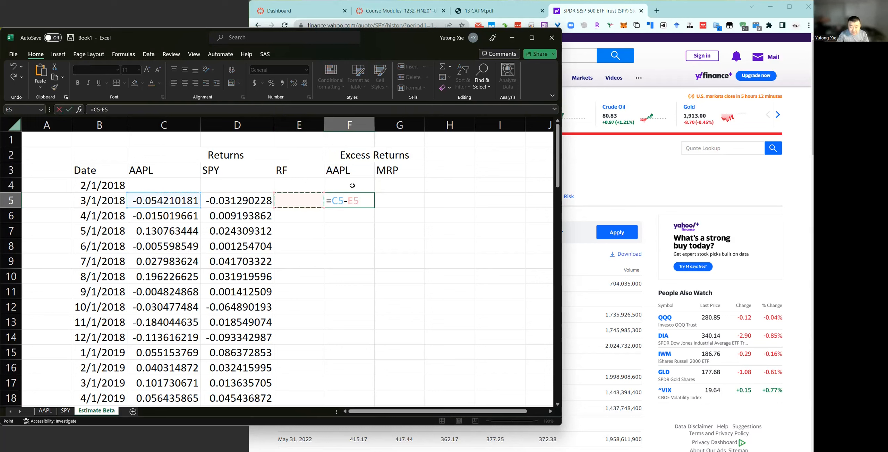
key("Return")
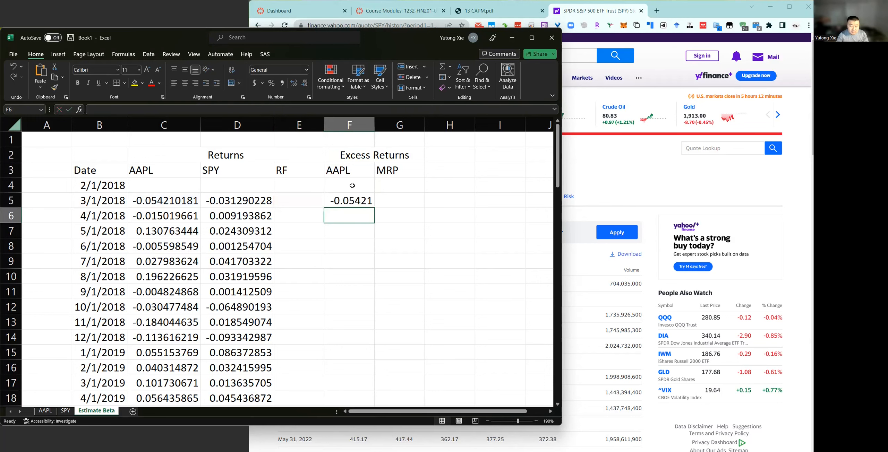
Calculate the first market risk premium in G5 as =D5-E5 and fill both excess-return formulas down to row 15.
left_click(386, 202)
type("=")
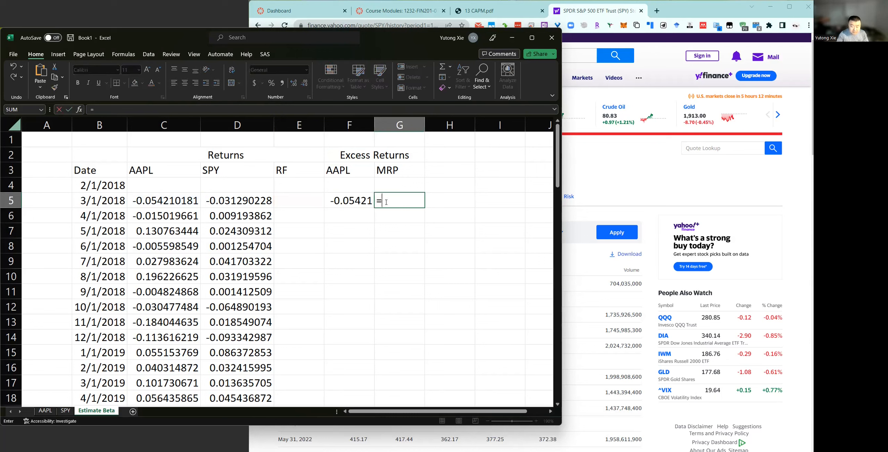
left_click(223, 201)
type("-")
left_click(299, 200)
key("Return")
left_click_drag(350, 201, 444, 357)
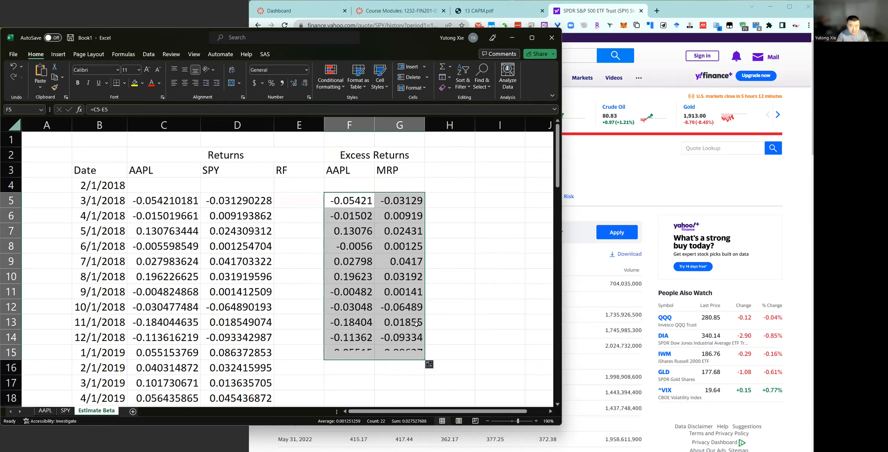
Format the returns and excess returns in C5:G5 as percentages with two decimal places.
left_click_drag(195, 201, 376, 223)
left_click(354, 201)
left_click_drag(136, 201, 380, 201)
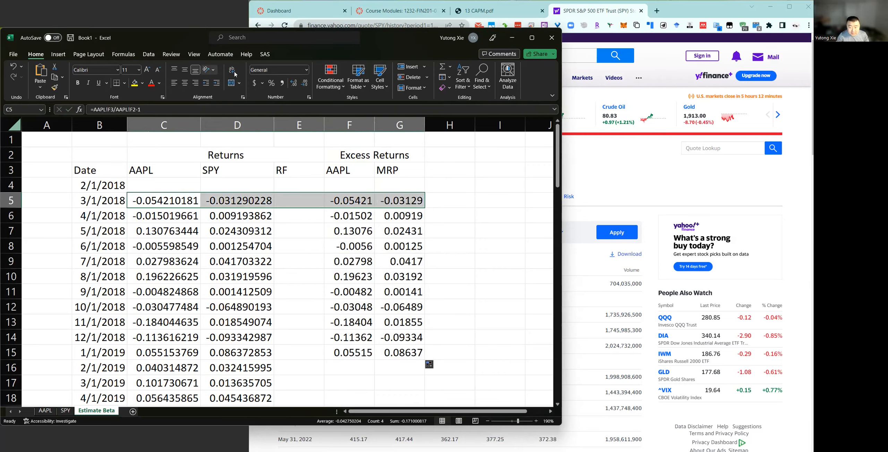
left_click(271, 82)
left_click(294, 83)
left_click(294, 83)
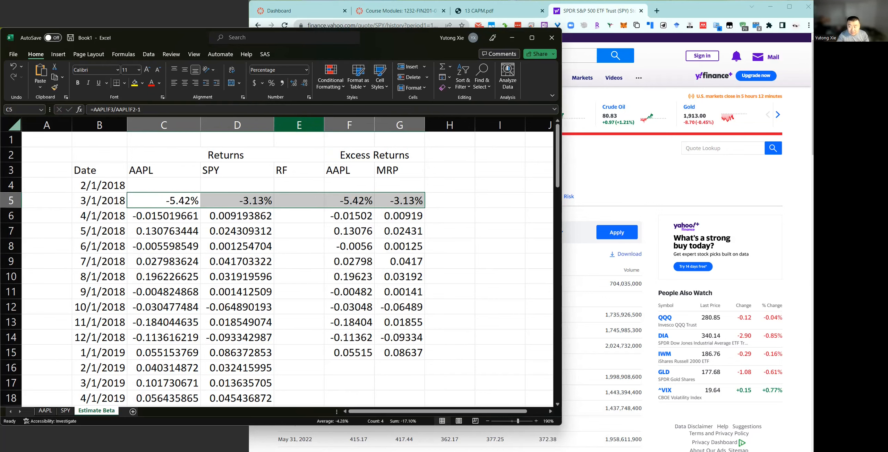
Glance at the CAPM handout, and extend row 5's percentage format down through row 15 of the returns table.
left_click(455, 17)
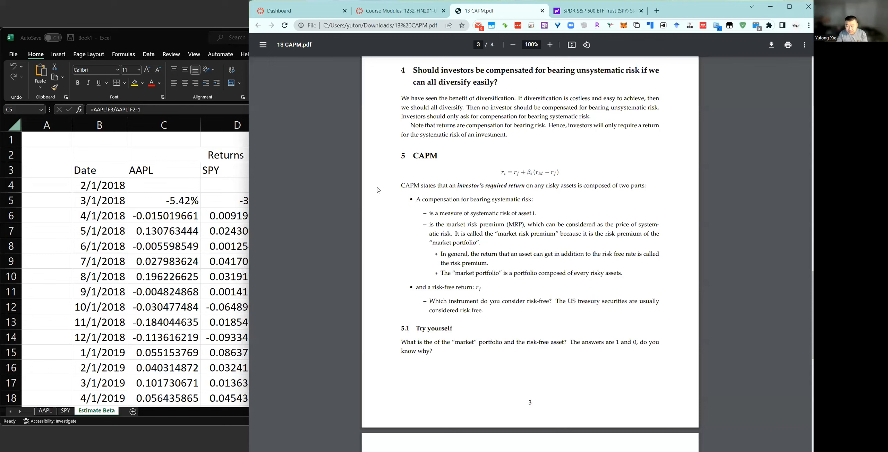
key("alt+Tab")
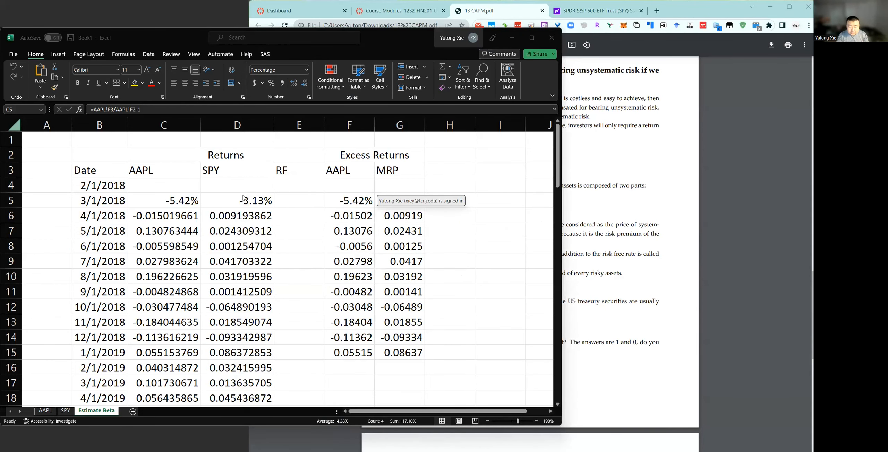
left_click_drag(192, 199, 423, 359)
left_click_drag(118, 201, 197, 268)
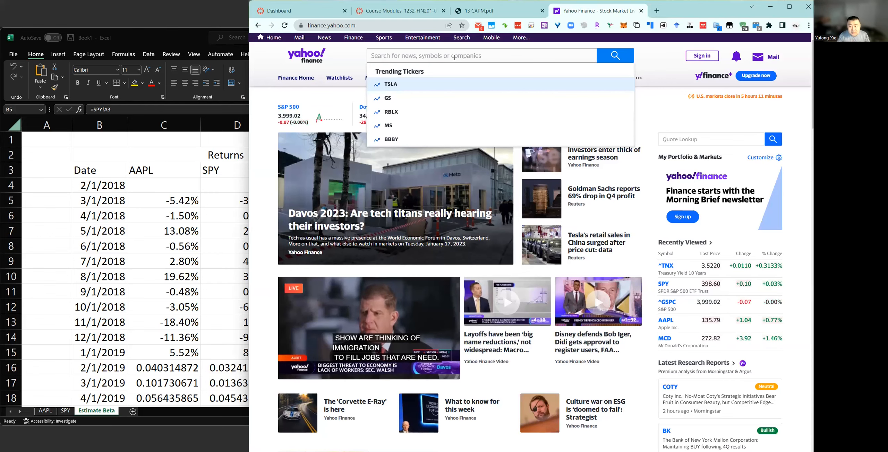
Search Yahoo Finance for Treasury and open the Treasury Yield 10 Years (^TNX) quote.
type("T")
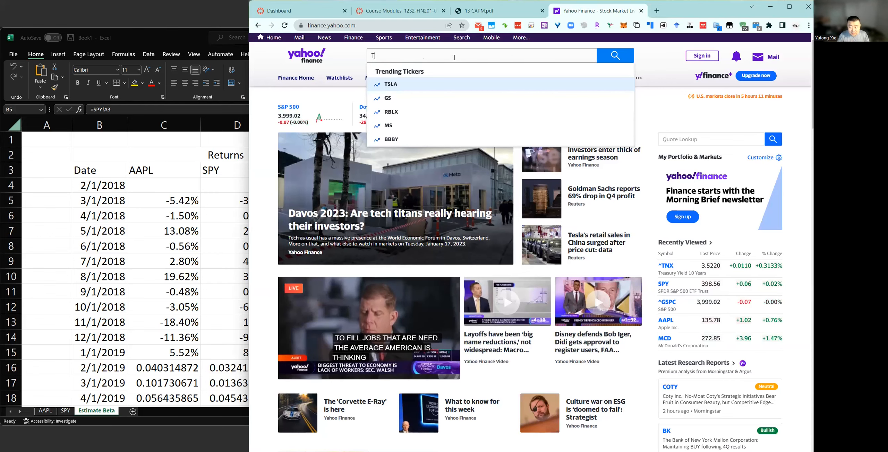
type("reasury")
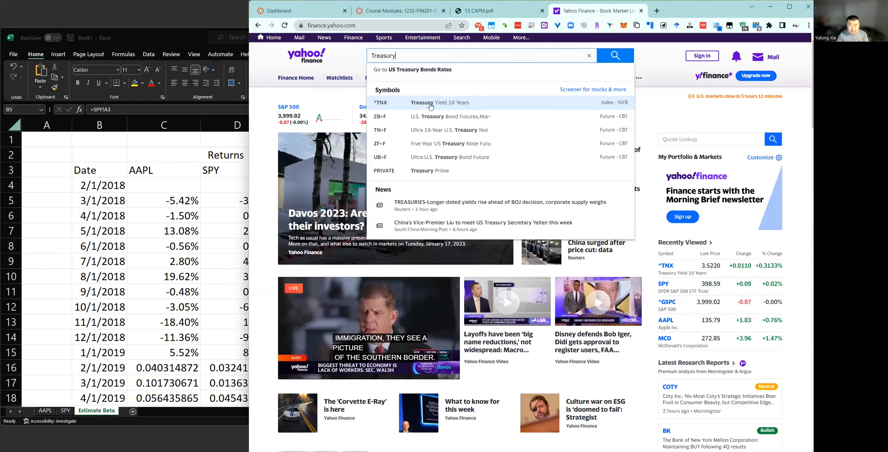
left_click(430, 103)
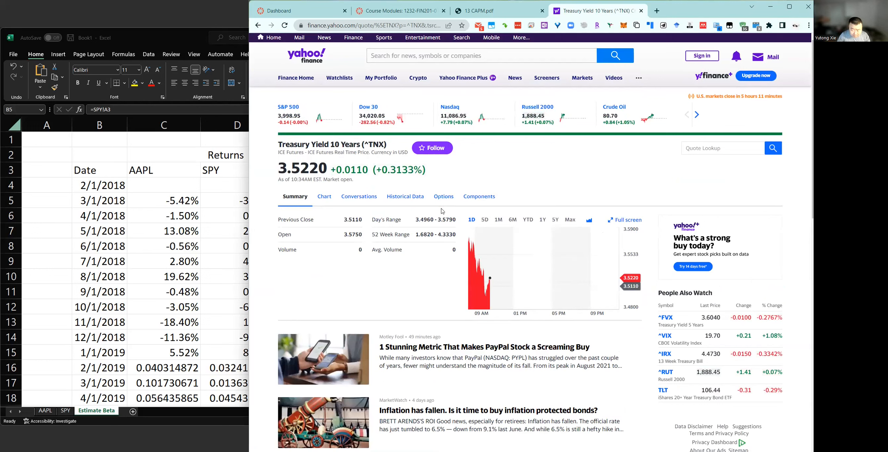
left_click_drag(287, 169, 315, 170)
left_click(316, 170)
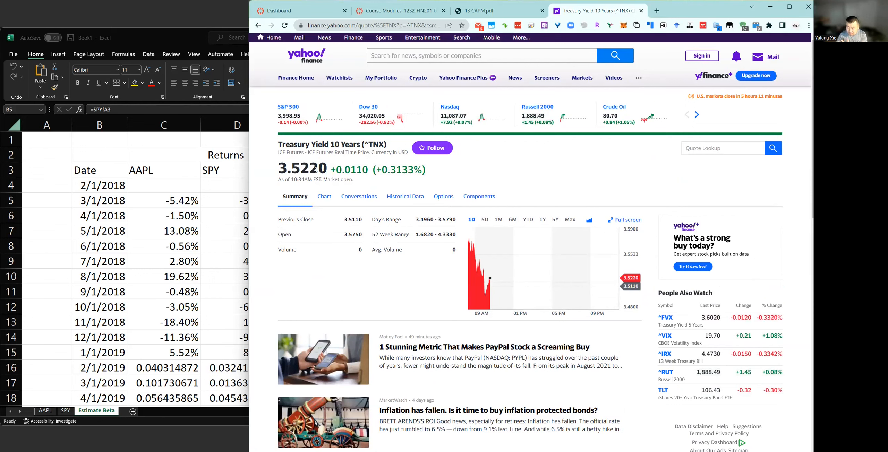
Display the historical prices of ^TNX for the past five years at monthly frequency.
left_click(421, 201)
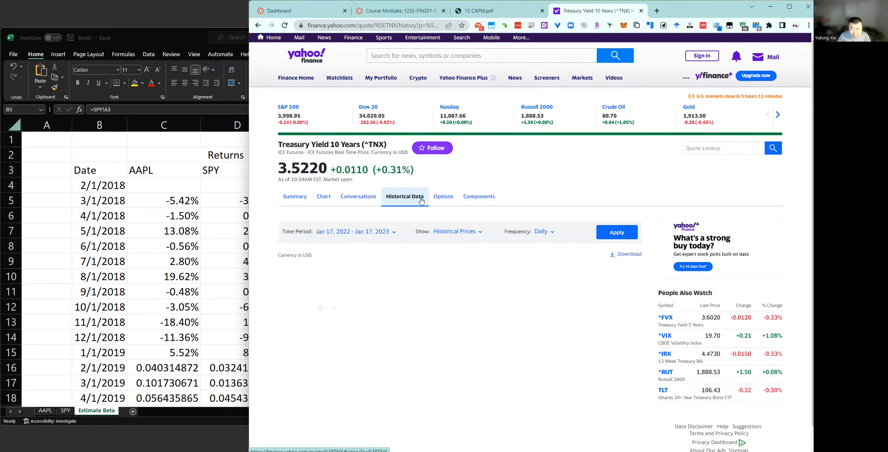
left_click(389, 231)
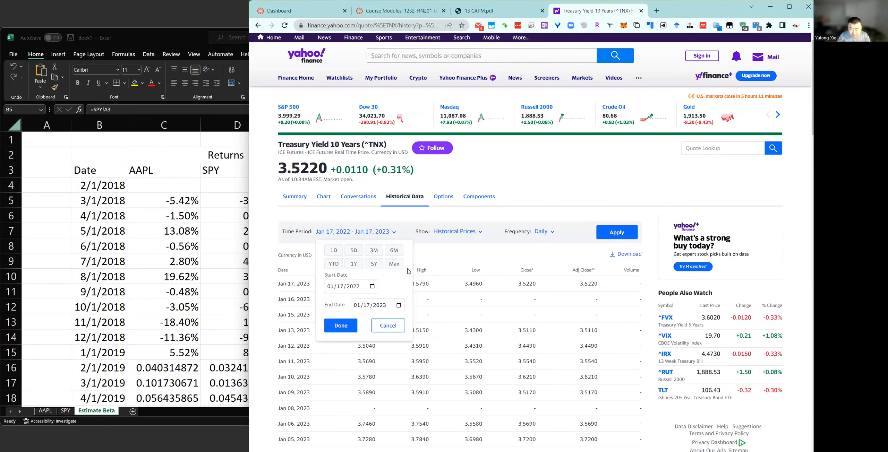
left_click(374, 264)
left_click(544, 232)
left_click(525, 281)
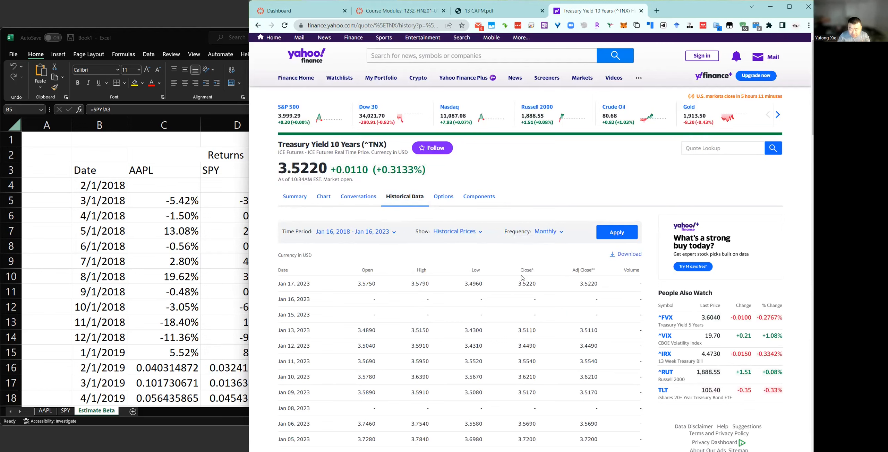
left_click(617, 234)
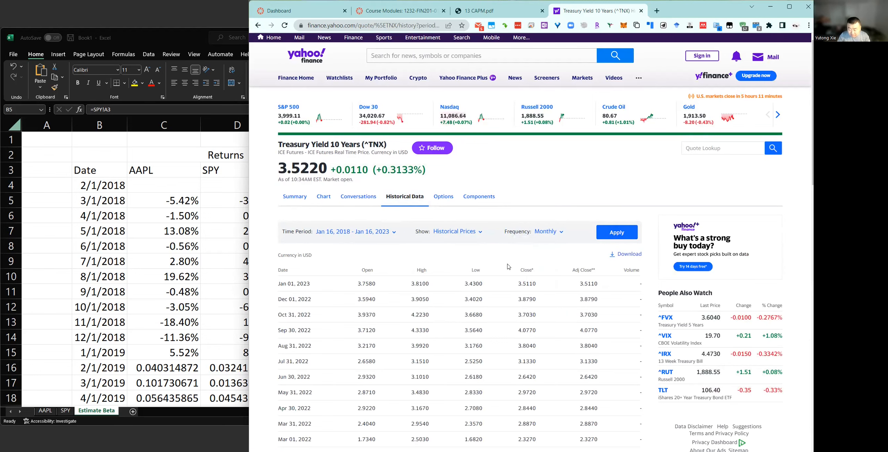
Import the monthly ^TNX history into the Excel workbook through its download link and rename the new sheet RF.
scroll(570, 211, "down", 2)
left_click_drag(577, 201, 599, 208)
left_click_drag(529, 202, 556, 202)
left_click(555, 204)
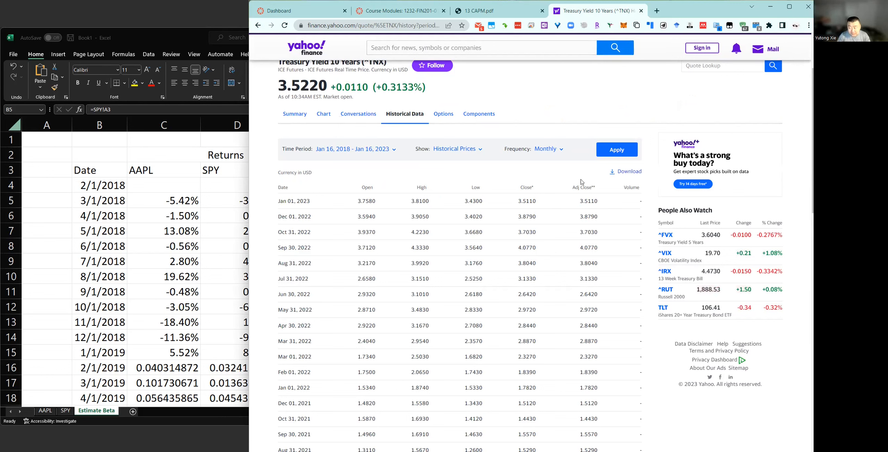
right_click(622, 172)
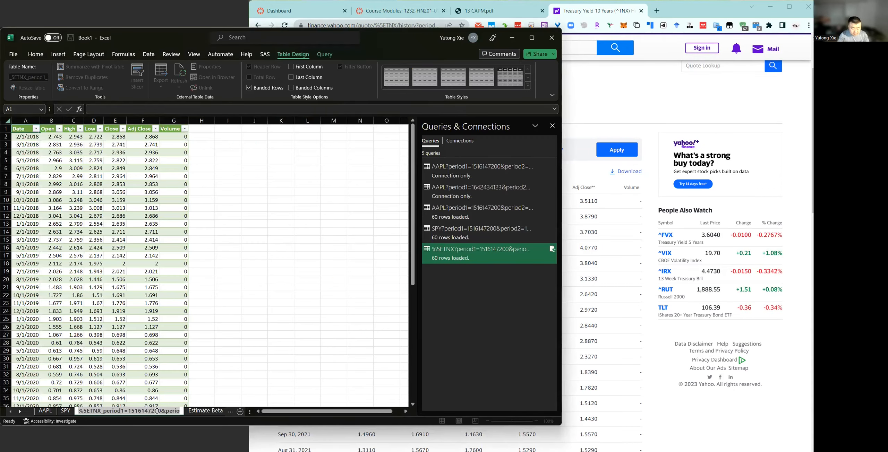
type("RF")
key("Return")
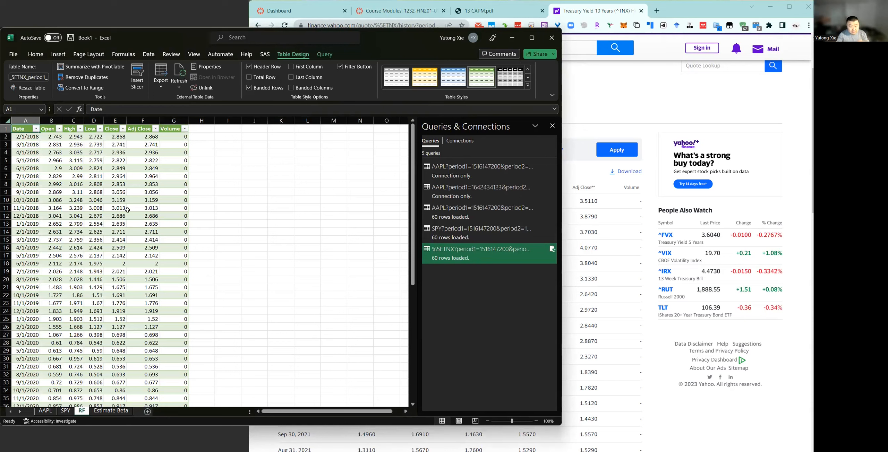
Begin a formula in E5 of Estimate Beta that references the 3/1/2018 adjusted close in F3 of the RF sheet.
left_click(114, 201)
left_click_drag(26, 137, 185, 143)
left_click(149, 137)
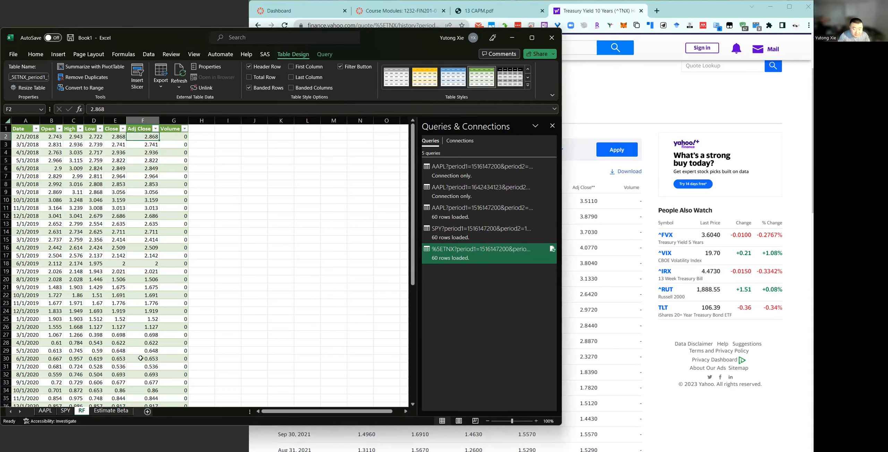
left_click(110, 411)
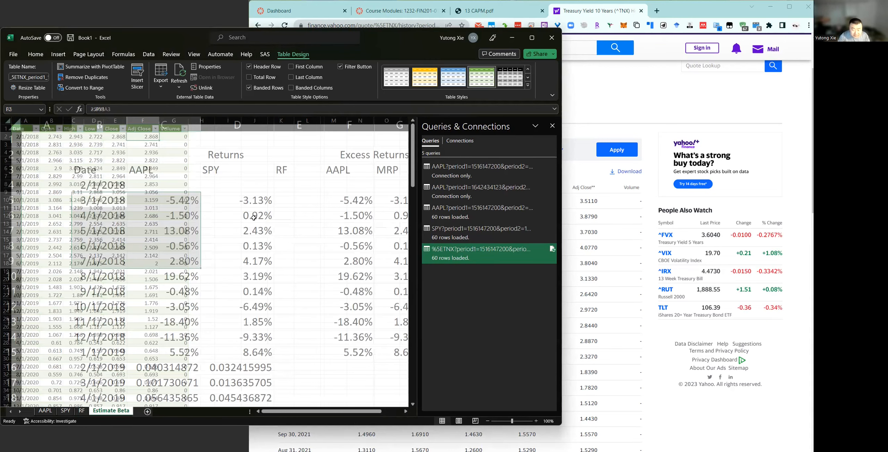
left_click(294, 203)
type("=")
left_click(82, 411)
left_click(143, 144)
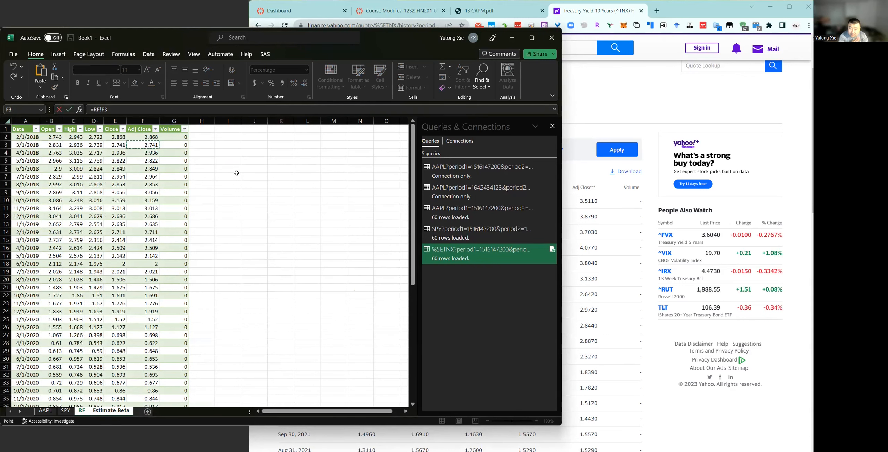
Hide the query list and complete E5's formula as =RF!F3/100/12 to get a monthly decimal rate.
left_click(557, 131)
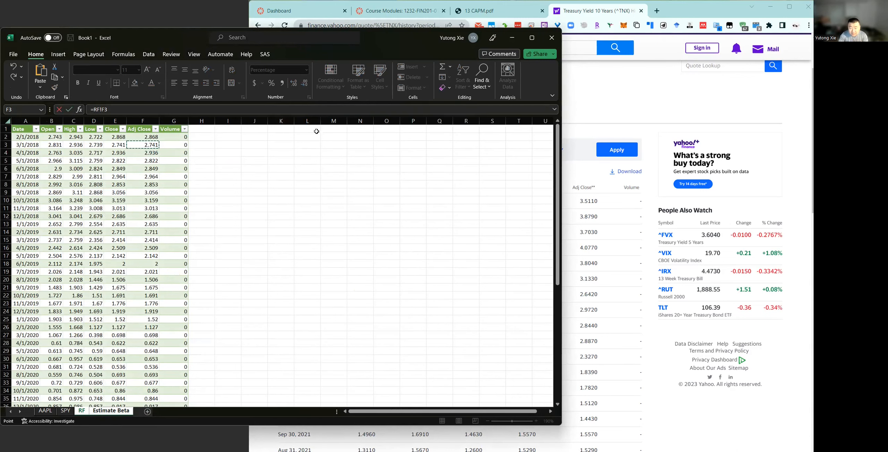
left_click(139, 111)
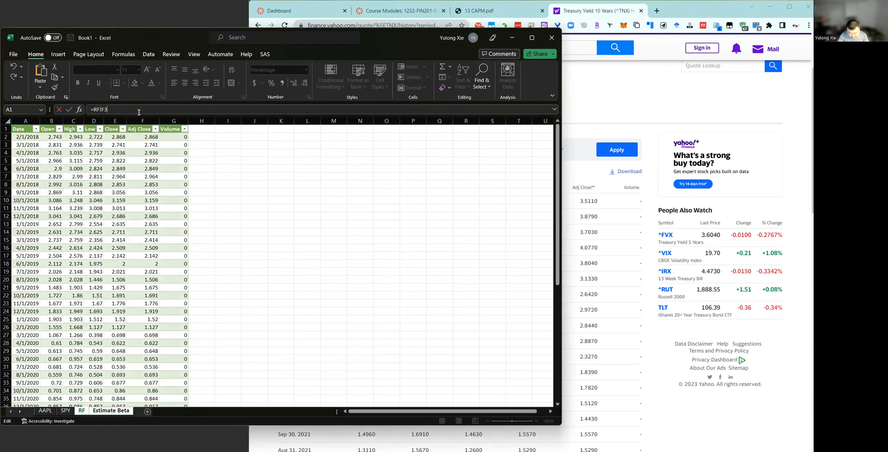
type("/100")
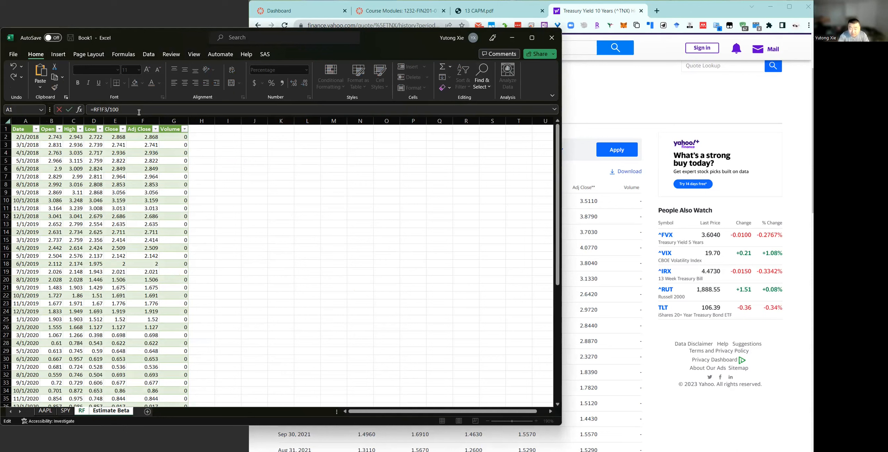
left_click(94, 111)
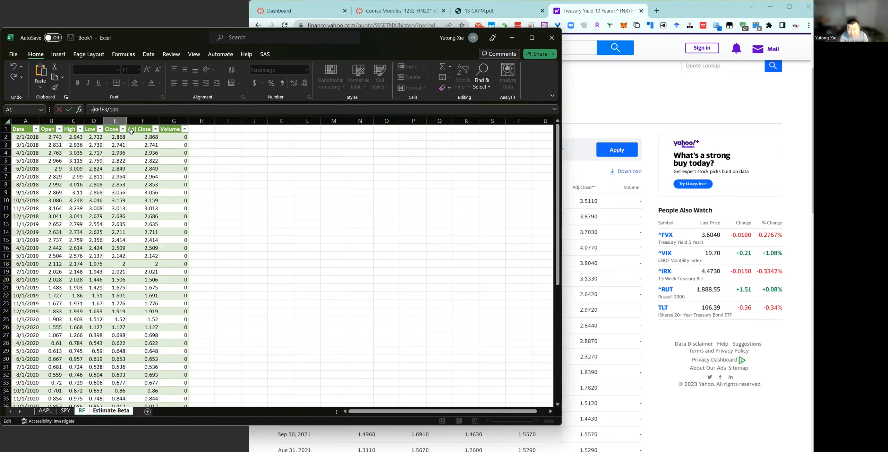
left_click(143, 110)
type("/12")
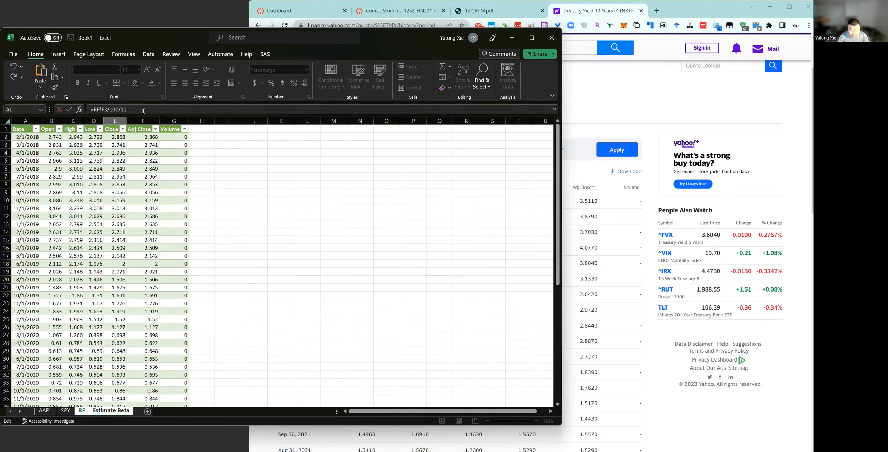
key("Return")
Fill the E5 risk-free formula down column E to the last date and check the copied formula in E9.
left_click(302, 201)
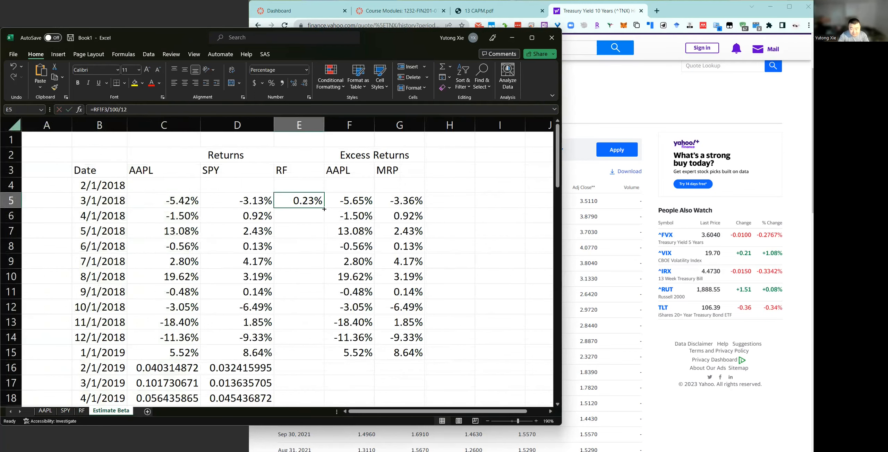
double_click(324, 208)
scroll(308, 218, "down", 1)
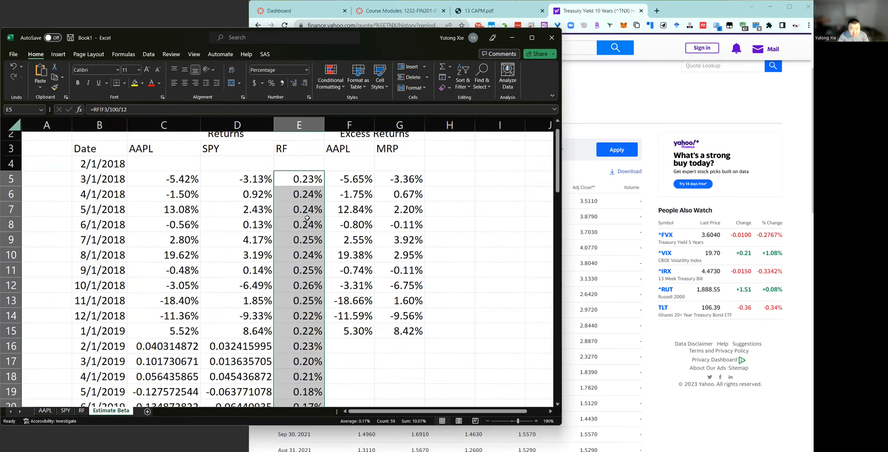
scroll(307, 218, "down", 1)
double_click(307, 218)
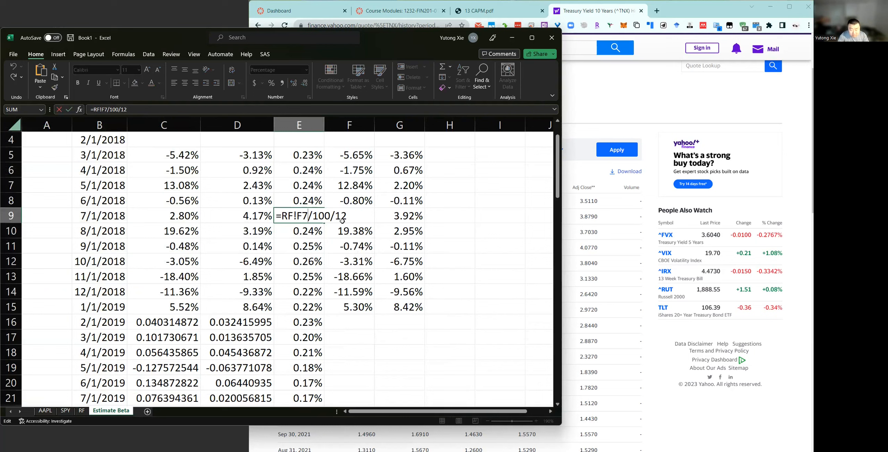
key("Escape")
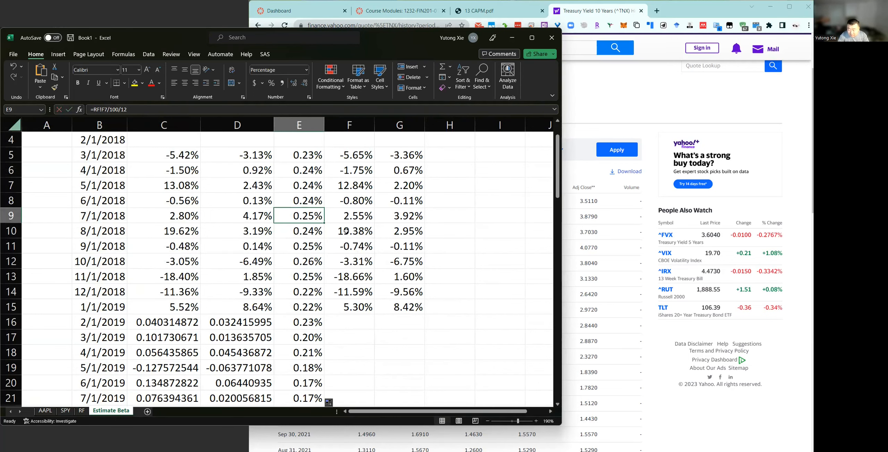
Fill the AAPL and MRP excess return formulas from F15 and G15 down to the last date.
scroll(346, 231, "down", 1)
scroll(347, 231, "up", 2)
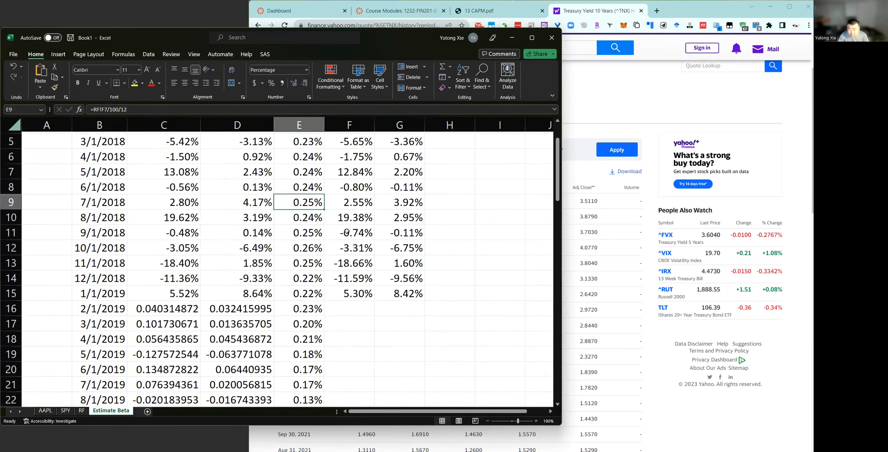
scroll(347, 233, "down", 4)
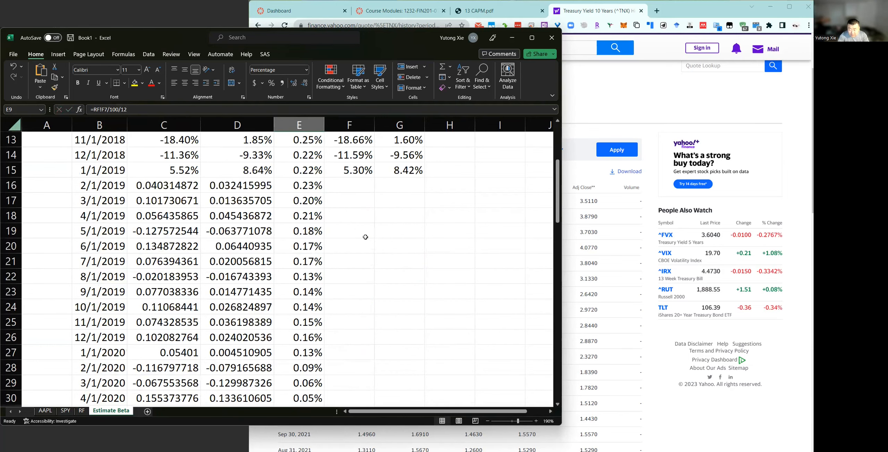
left_click(350, 170)
double_click(374, 177)
left_click(406, 170)
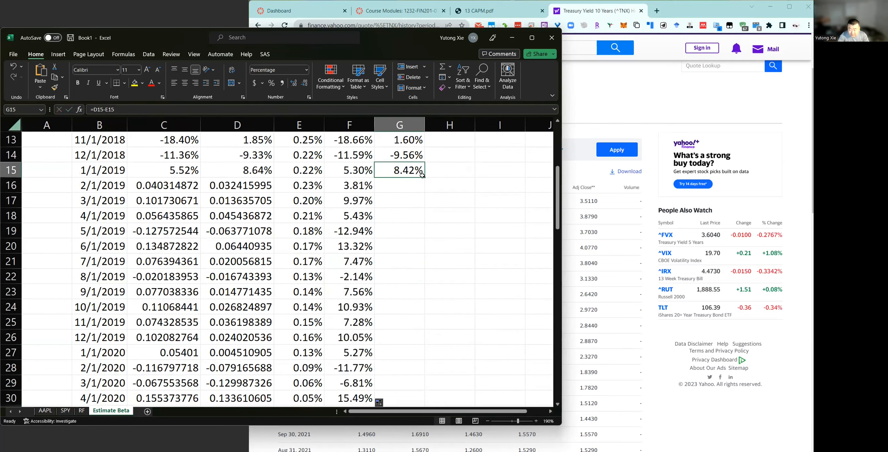
double_click(425, 177)
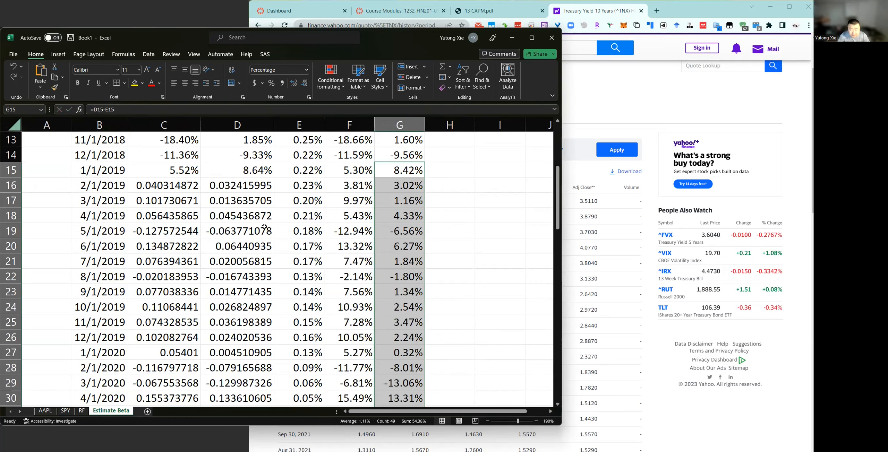
Fill row 5's formulas and percentage format in C5:G5 down through all dates of the returns table.
scroll(193, 181, "up", 3)
left_click_drag(179, 168, 413, 160)
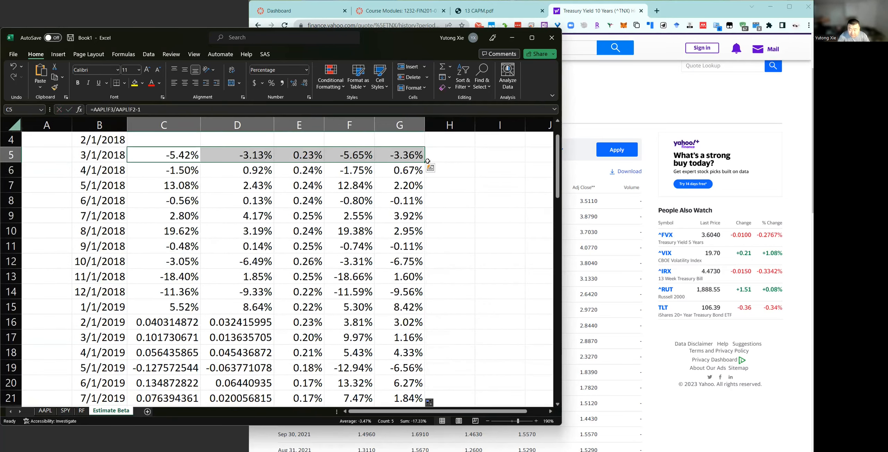
double_click(424, 163)
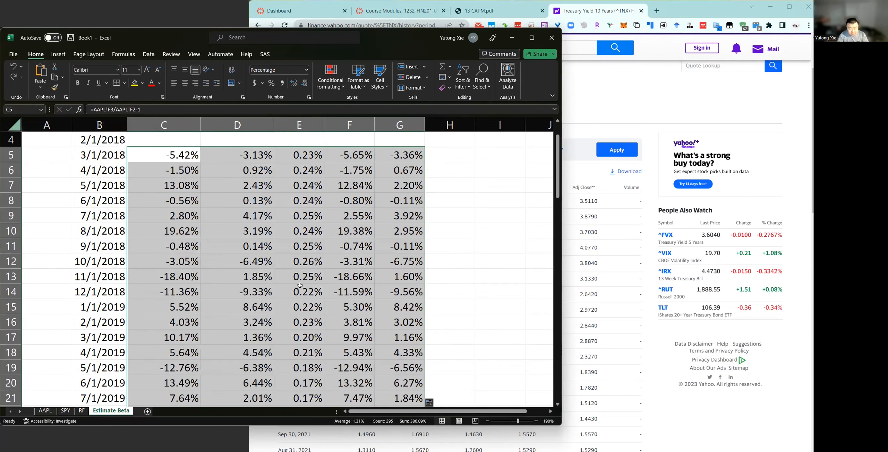
scroll(361, 311, "down", 6)
scroll(112, 169, "up", 7)
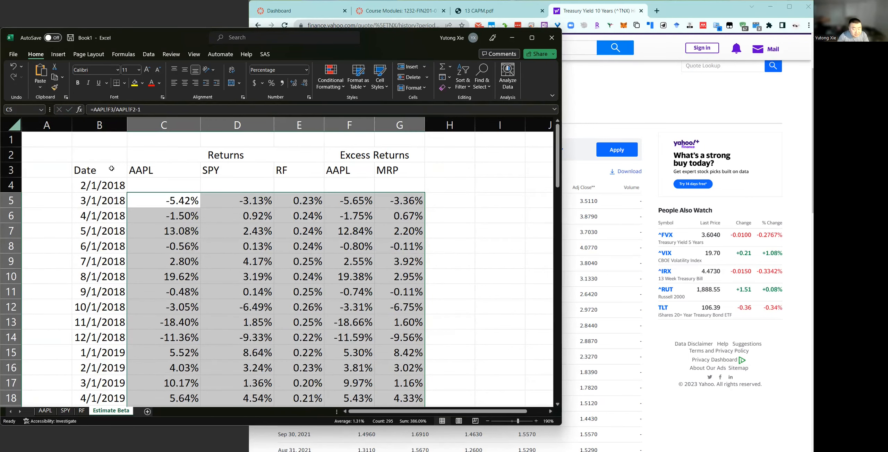
Enter XX in A1 and autofit column A to that text so it becomes a narrow margin.
left_click(47, 125)
left_click(55, 140)
type("X")
key("Return")
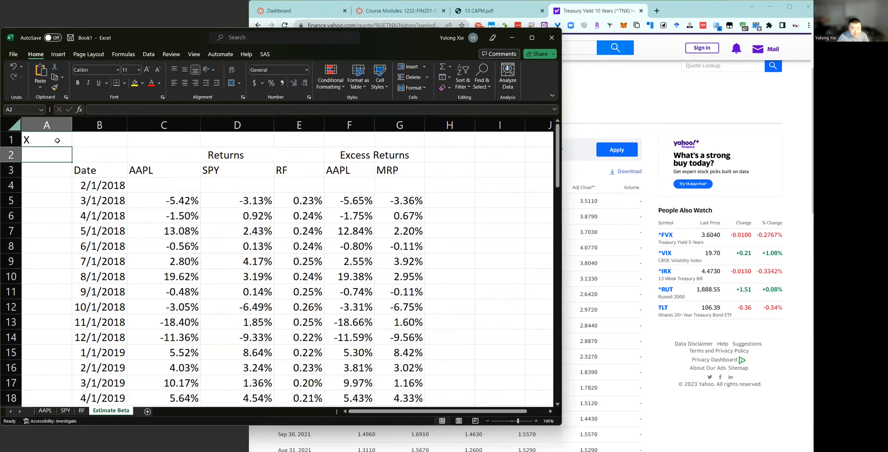
double_click(72, 125)
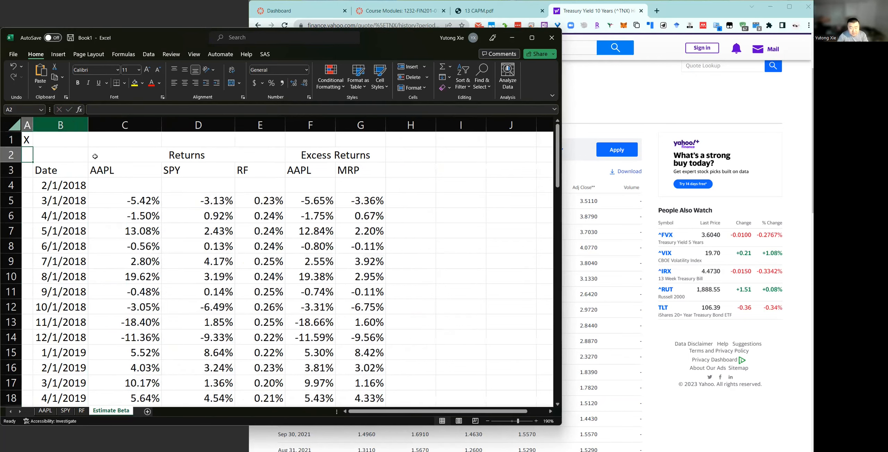
double_click(27, 138)
type("X")
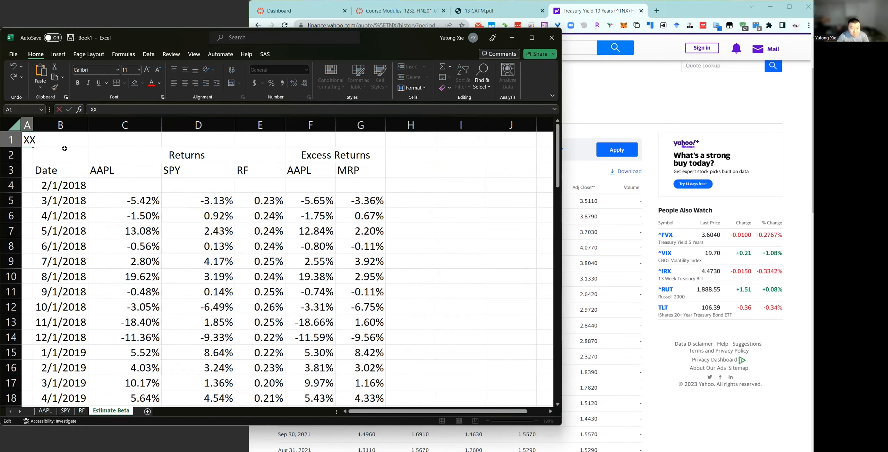
key("Return")
double_click(33, 125)
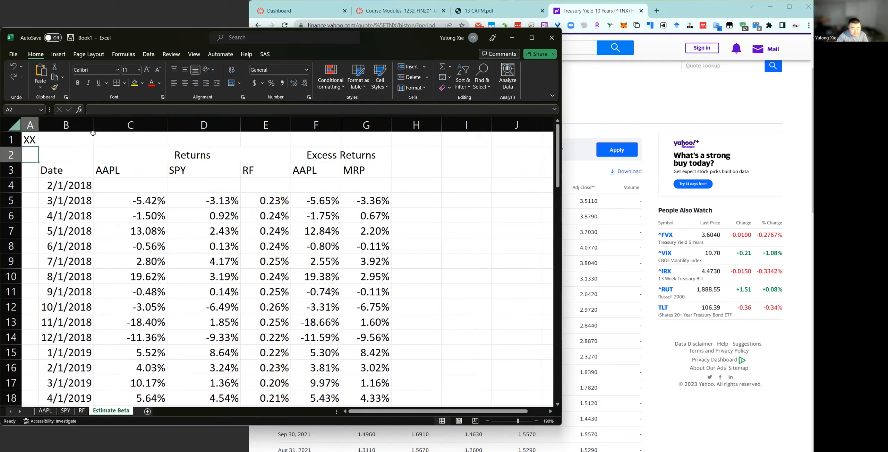
Center the contents of columns C through G horizontally.
left_click(190, 169)
left_click_drag(118, 158, 336, 169)
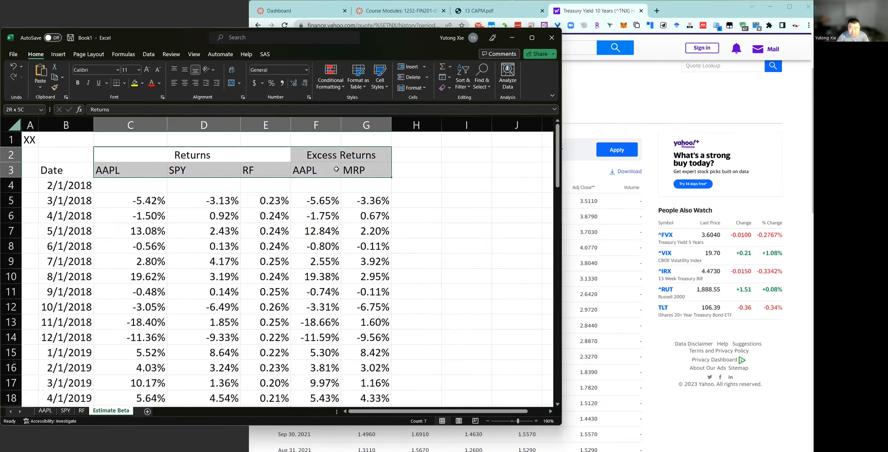
left_click(131, 125)
left_click_drag(366, 125, 365, 125)
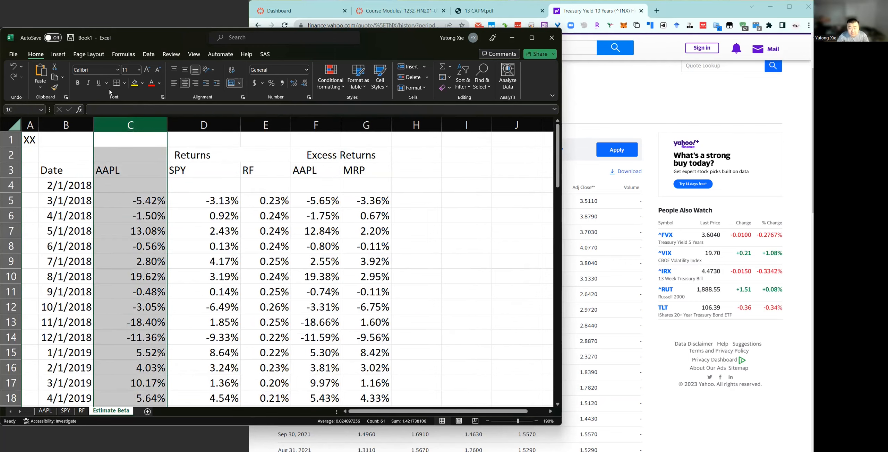
left_click(185, 82)
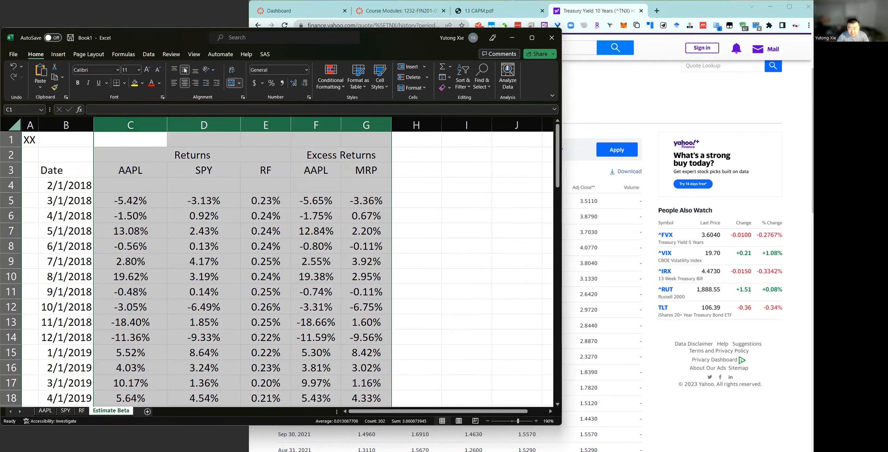
left_click(316, 185)
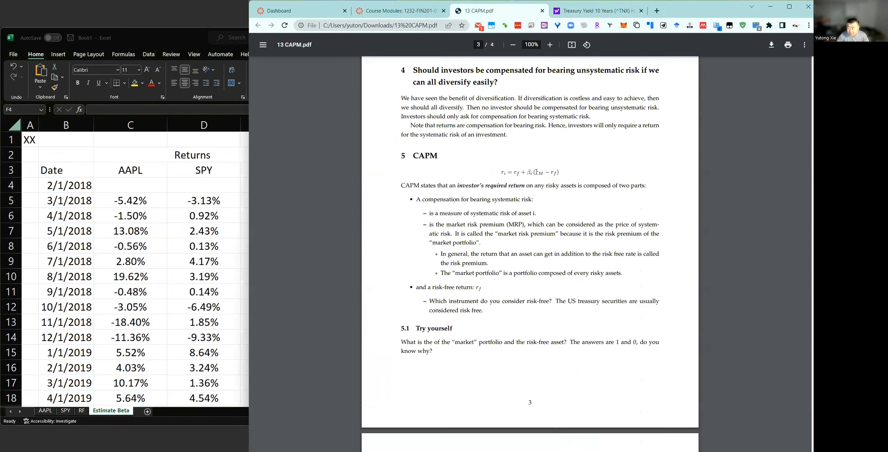
Switch to 13 CAPM.pdf in the browser and examine the CAPM equation's required return, risk-free and market risk premium terms.
left_click(496, 11)
scroll(545, 193, "down", 1)
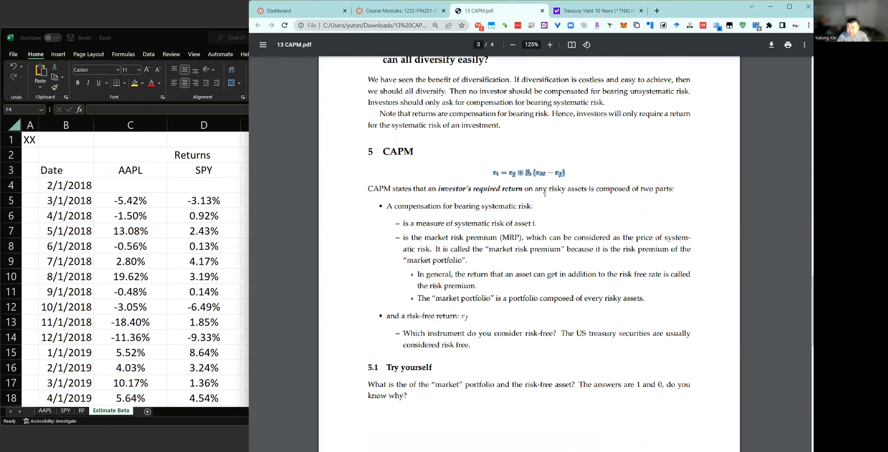
scroll(500, 189, "up", 2)
double_click(492, 175)
left_click_drag(511, 173, 507, 182)
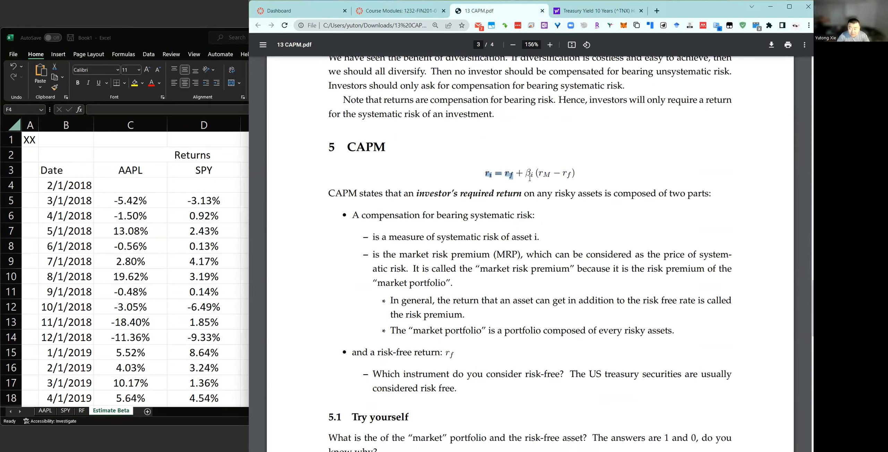
left_click_drag(585, 175, 536, 174)
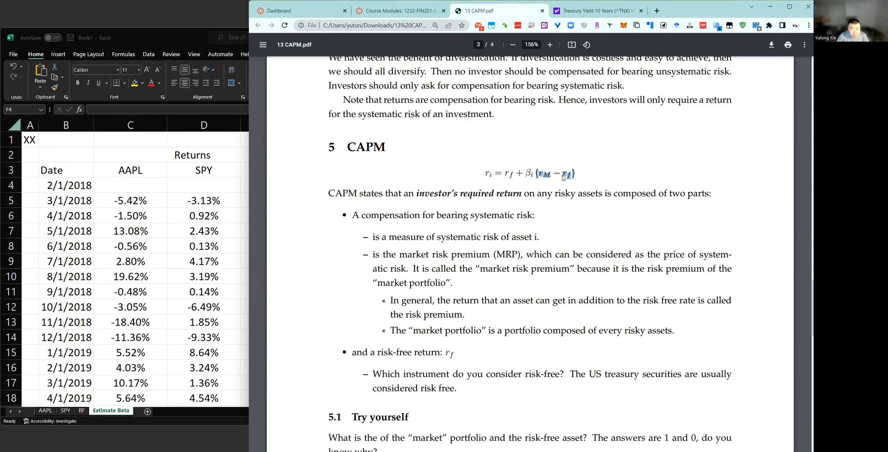
Back in the Excel workbook, start a Data Analysis Regression and pick the AAPL excess returns F5:F63 as the Y range.
key("alt+Tab")
left_click(317, 157)
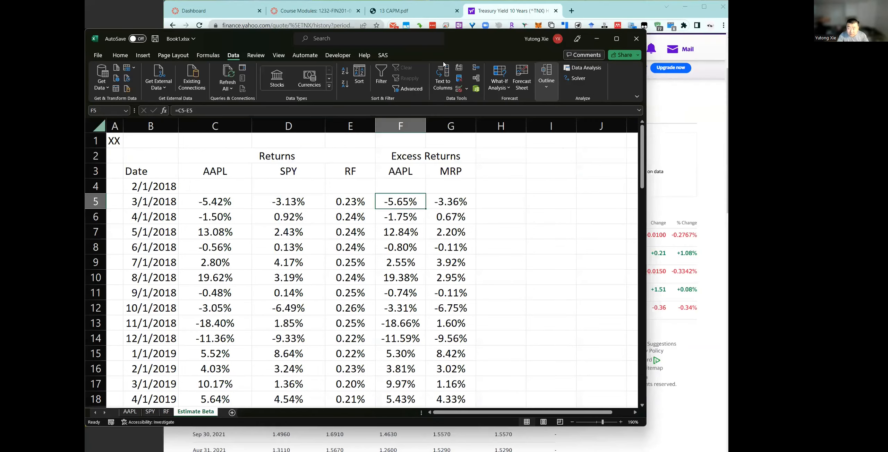
left_click(586, 68)
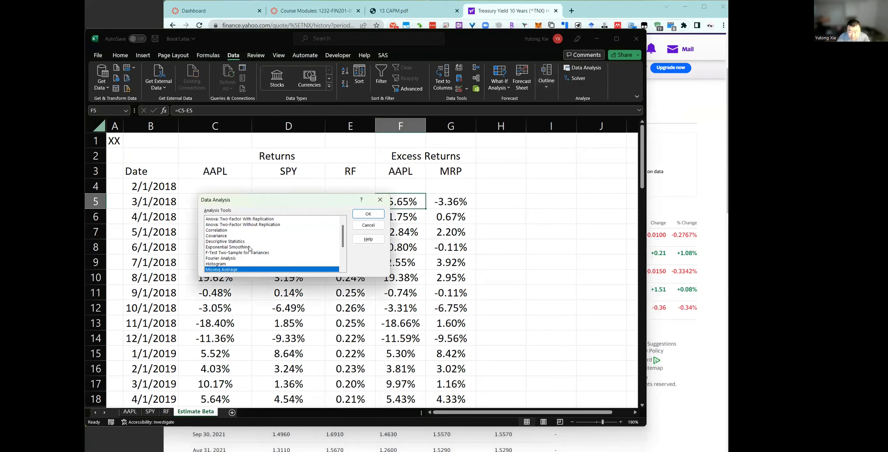
scroll(248, 256, "down", 3)
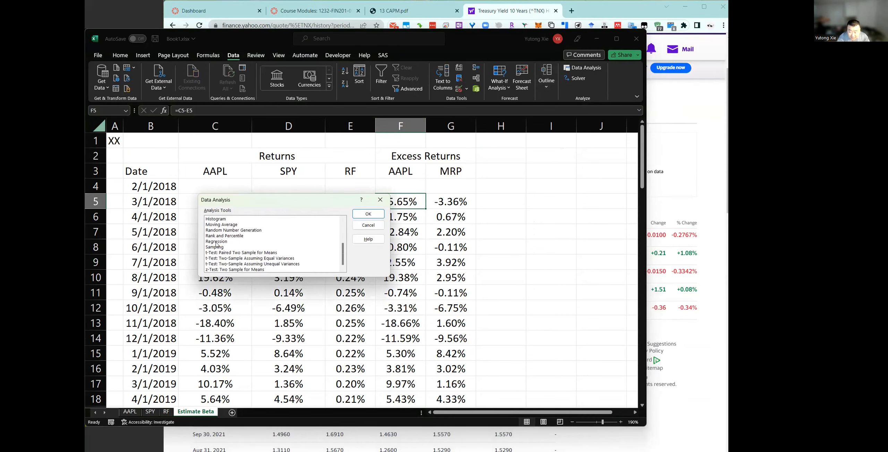
left_click(248, 242)
left_click(369, 214)
left_click(338, 184)
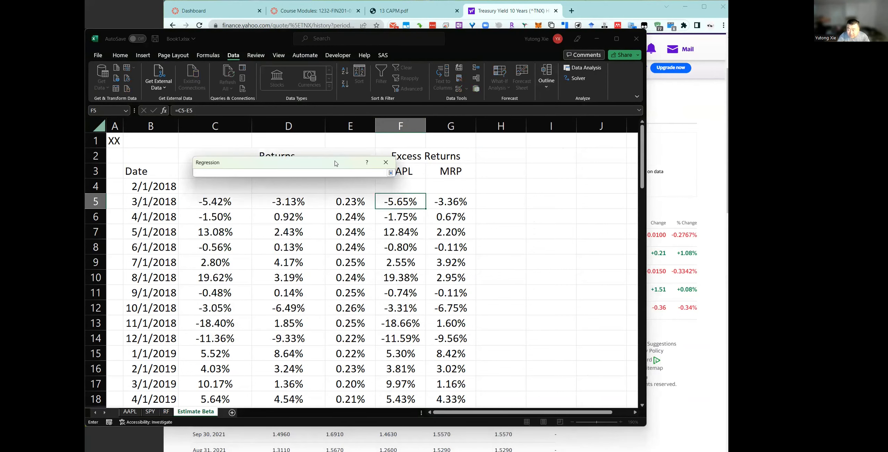
left_click(410, 206)
key("ctrl+shift+Down")
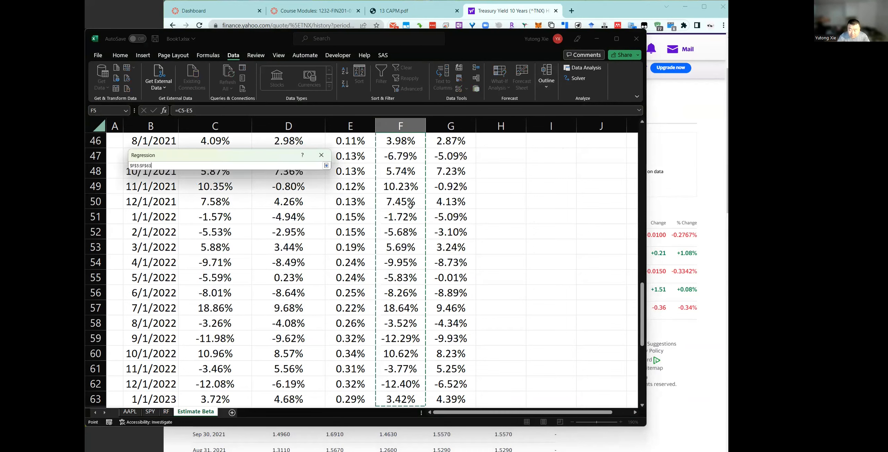
Accept the Y range and set the regression's X range to the market risk premium values G5:G63.
key("Return")
left_click(243, 188)
left_click(445, 201)
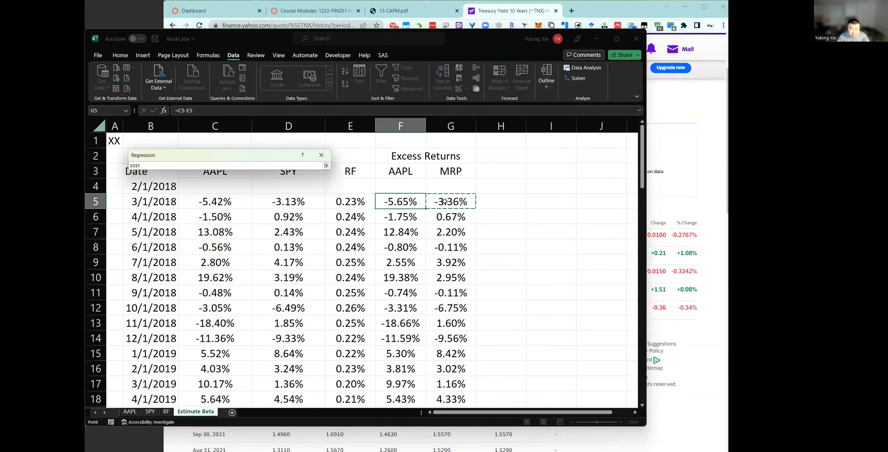
key("ctrl+shift+Down")
key("Return")
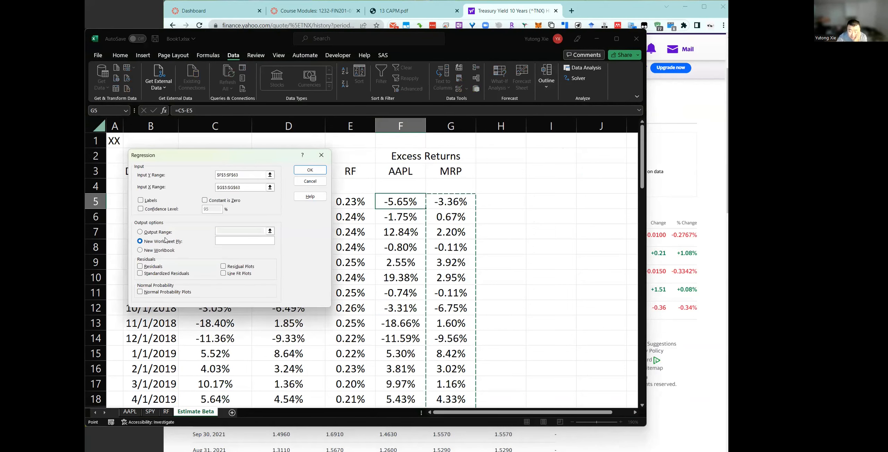
Set the regression's output range to I2 on the current sheet and run it.
left_click(216, 230)
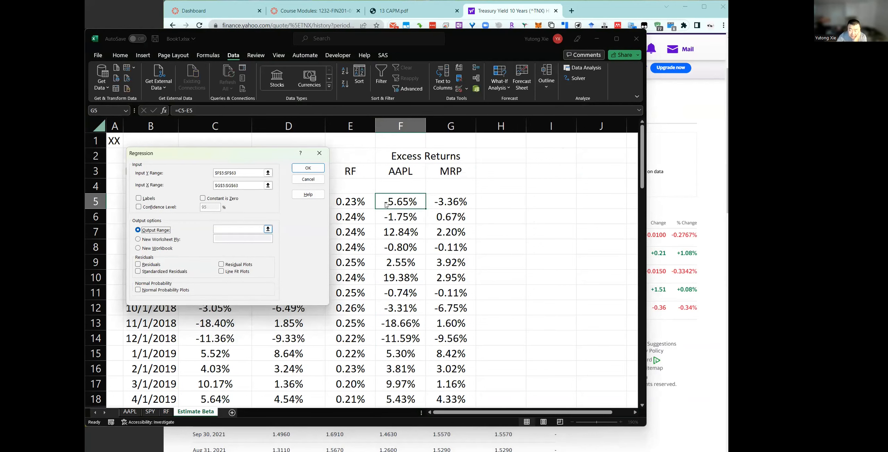
left_click(268, 229)
left_click(550, 156)
key("Return")
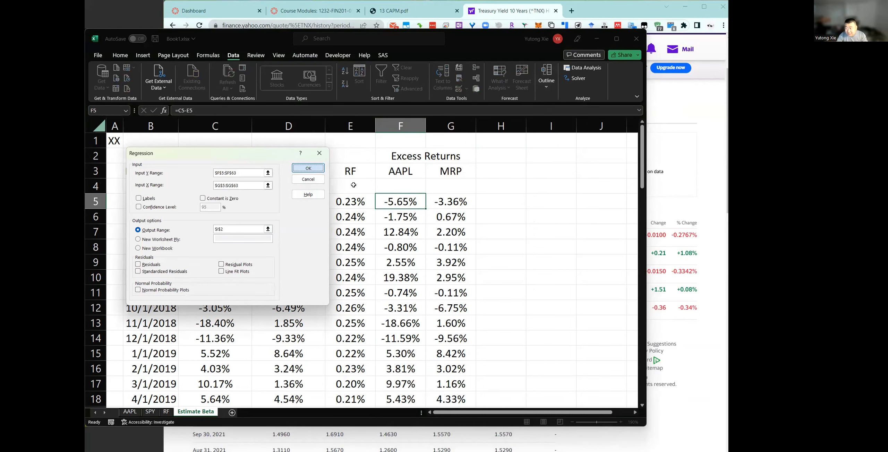
left_click(308, 168)
Widen column I and autofit all columns of the sheet to show the regression output in full.
left_click_drag(576, 126, 624, 126)
left_click(553, 216)
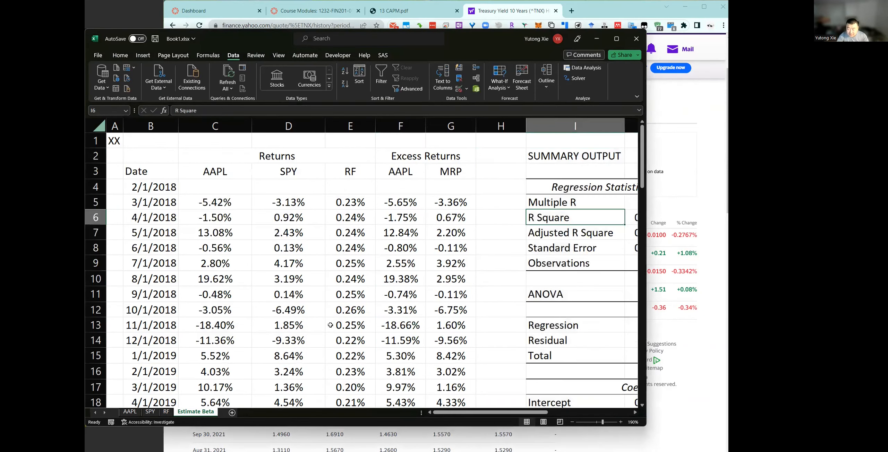
scroll(458, 351, "down", 1, "ctrl")
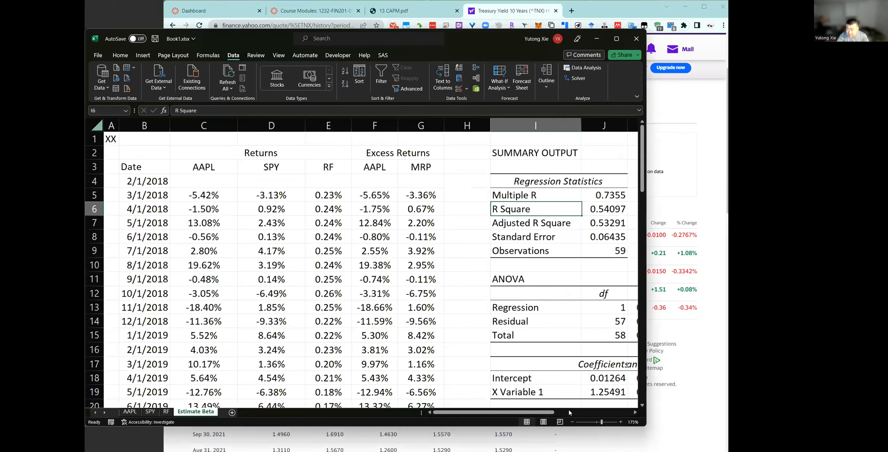
left_click_drag(490, 412, 568, 413)
key("ctrl+a")
key("ctrl+a")
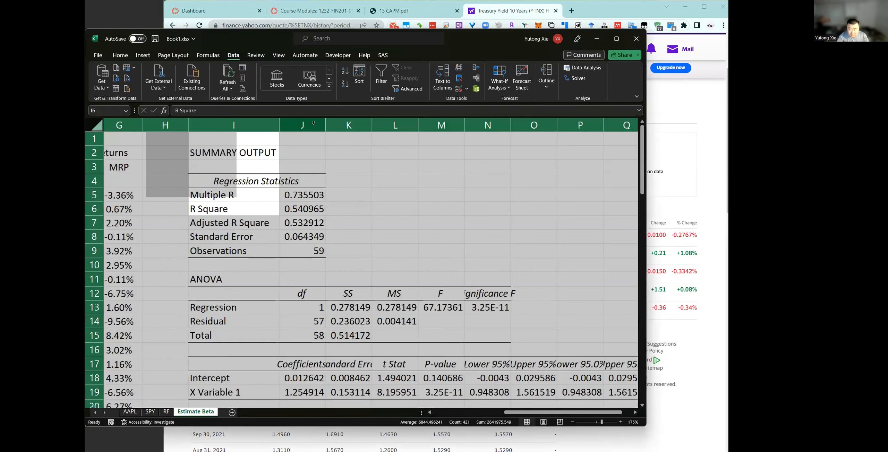
double_click(344, 125)
left_click(347, 251)
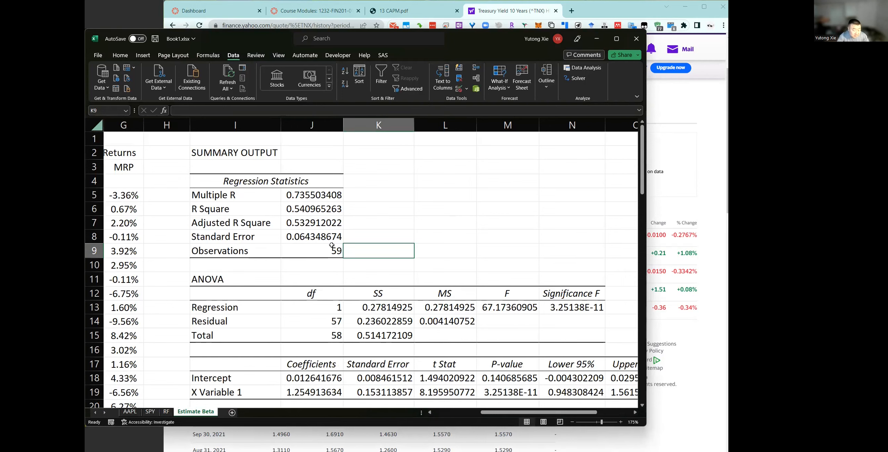
Examine the X Variable 1 coefficient in J19 as the beta estimate, alongside the rest of the summary output and return data.
scroll(339, 257, "down", 2)
scroll(339, 257, "down", 1)
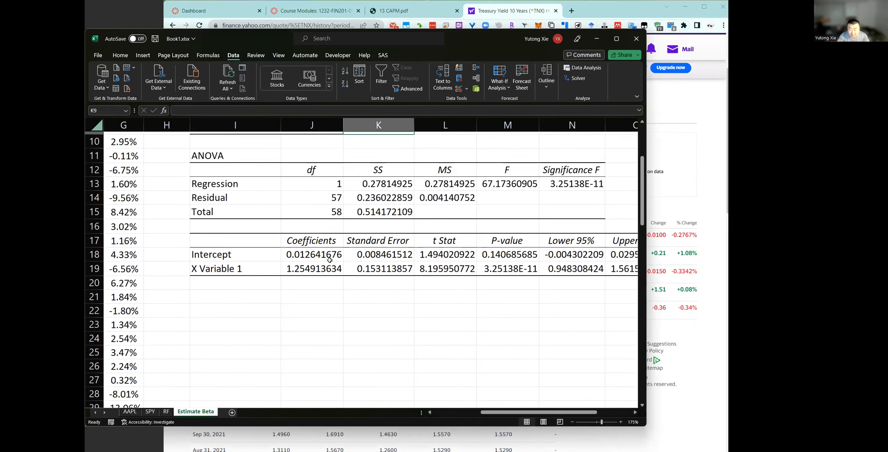
left_click(213, 268)
left_click(312, 267)
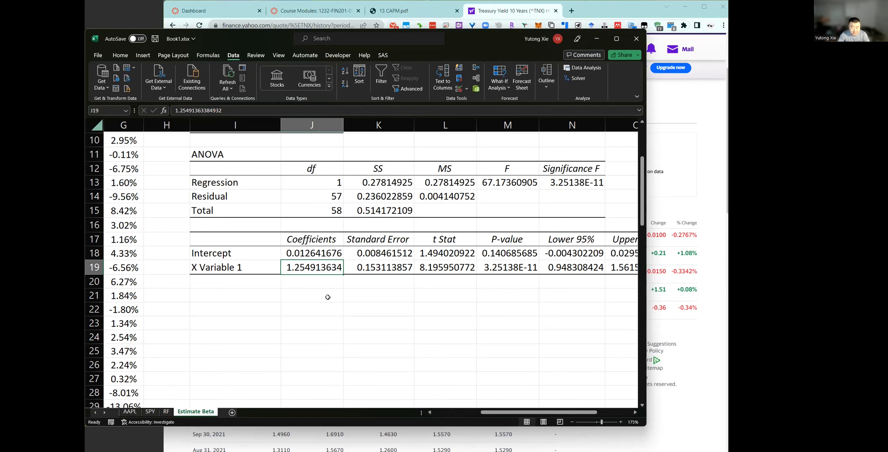
left_click_drag(489, 412, 442, 412)
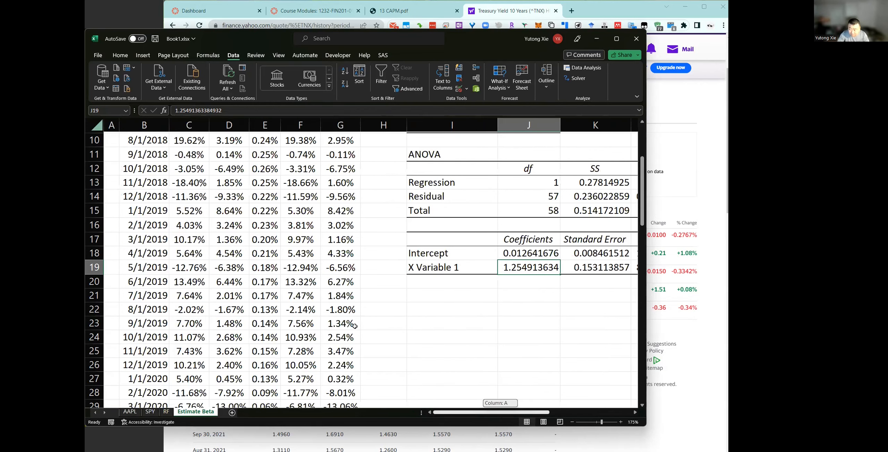
scroll(485, 215, "up", 3)
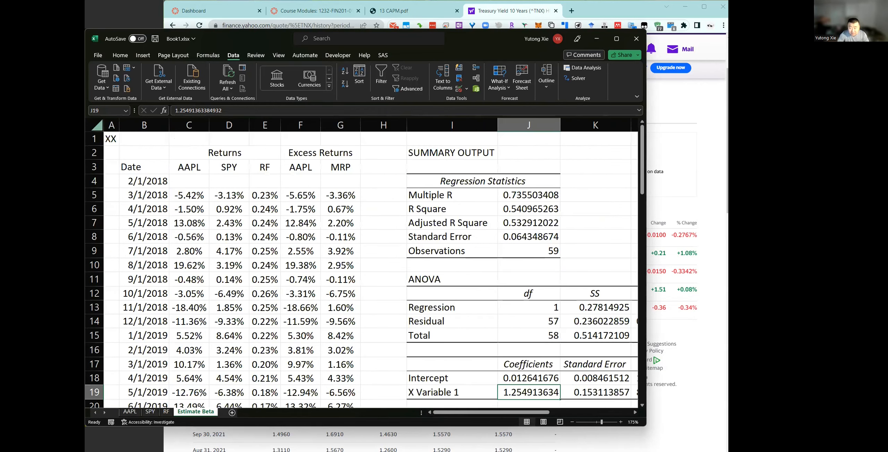